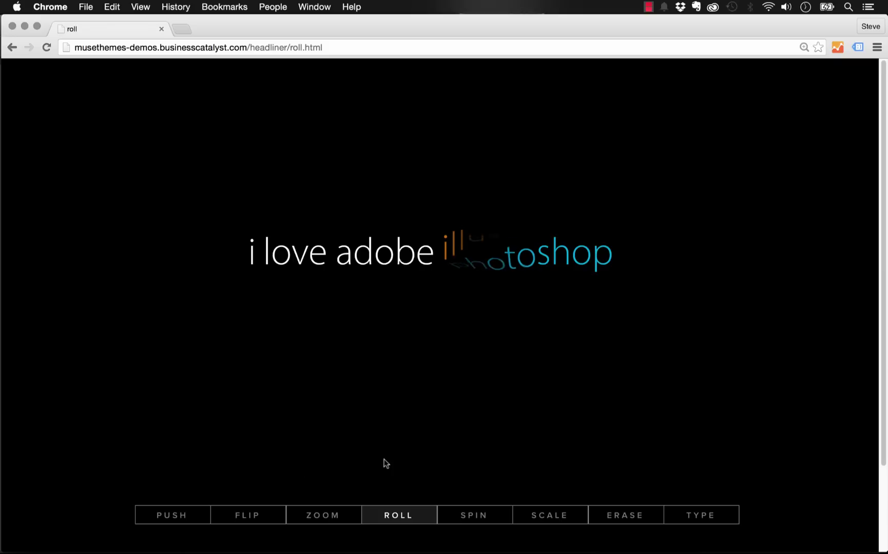
Step: Compare the FLIP and ERASE HeadLiner demos in Chrome, then return to Adobe Muse
{"action": "left_click", "coordinate": [251, 516]}
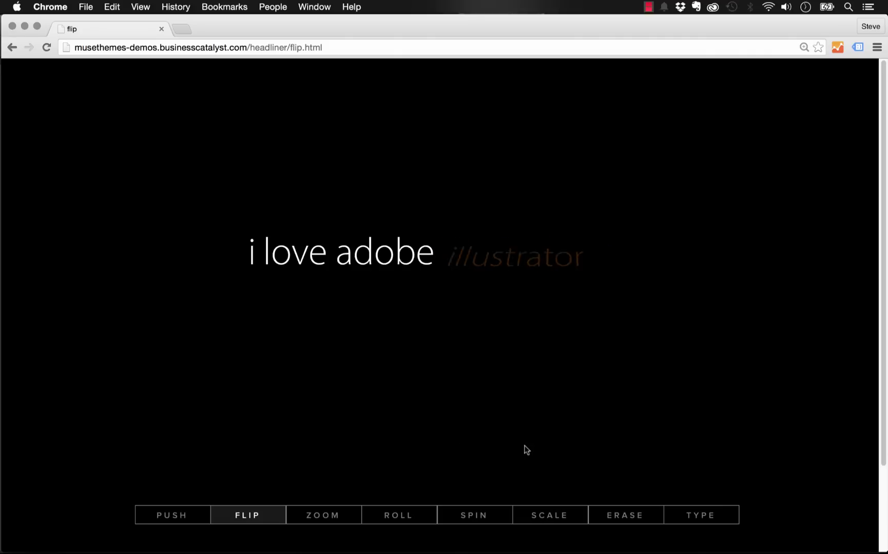
{"action": "left_click", "coordinate": [615, 516]}
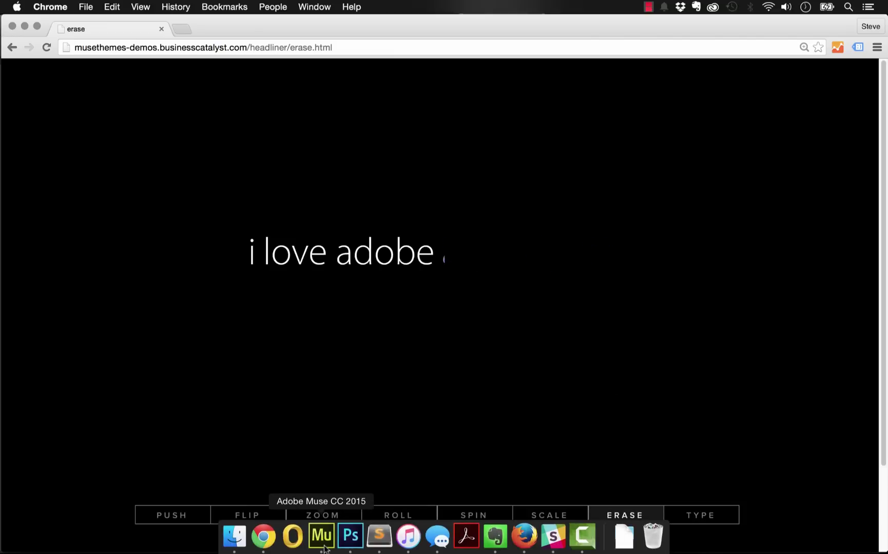
{"action": "left_click", "coordinate": [323, 548]}
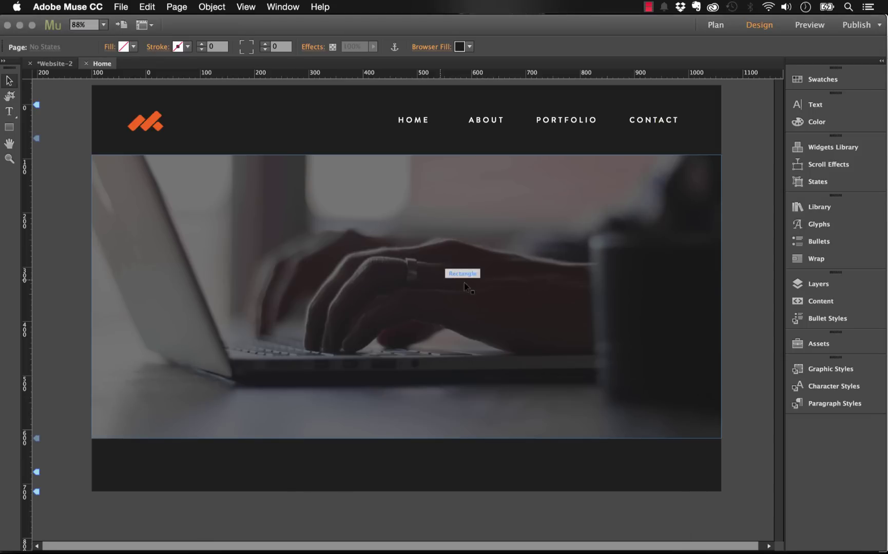
Step: Draw a WE DESIGN text frame over the hero image, set to size 48 in white
{"action": "left_click", "coordinate": [9, 111]}
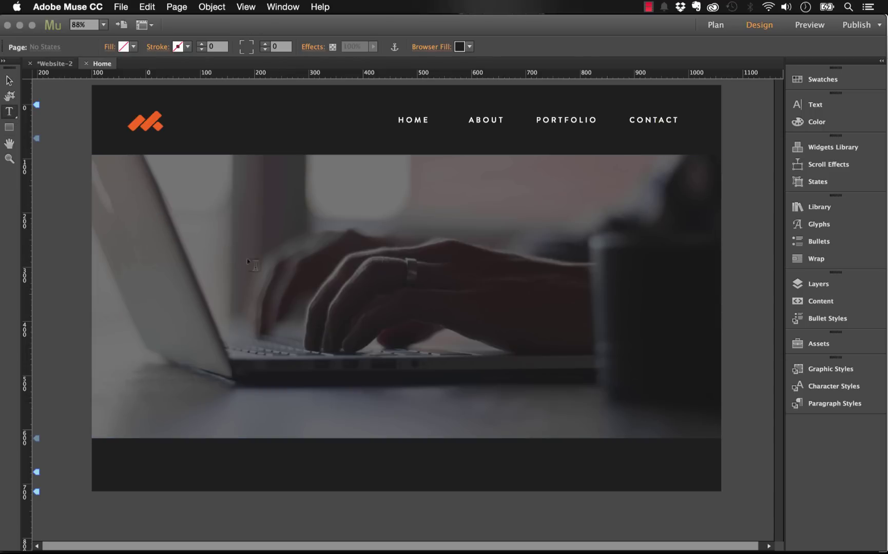
{"action": "left_click_drag", "start_coordinate": [213, 246], "coordinate": [506, 326]}
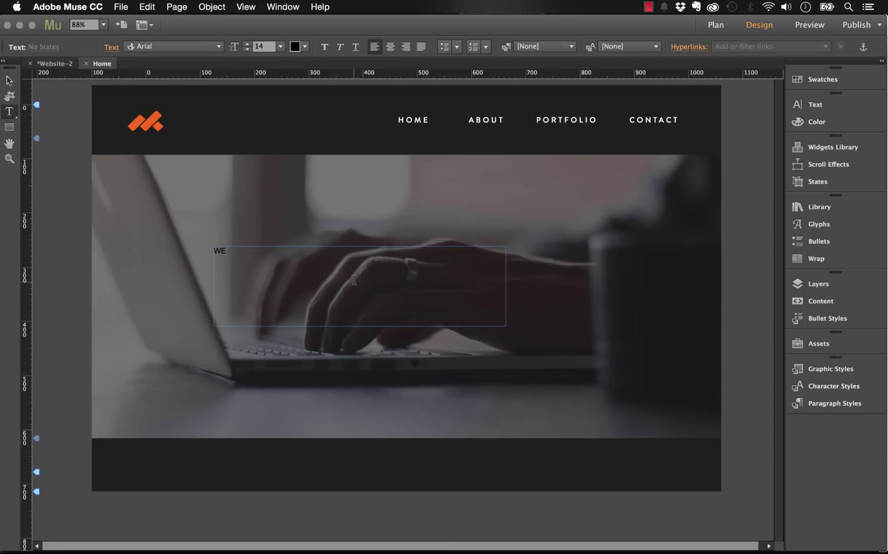
{"action": "key", "text": "super+a"}
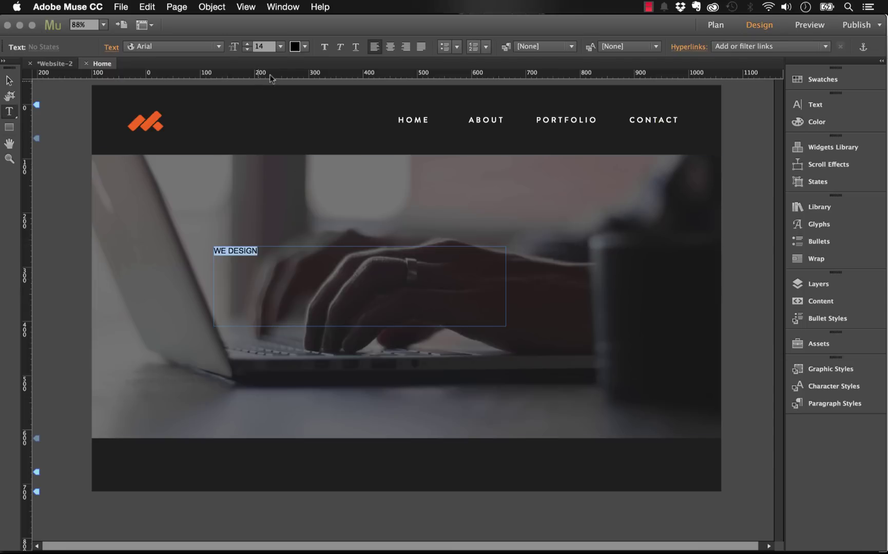
{"action": "left_click", "coordinate": [280, 46]}
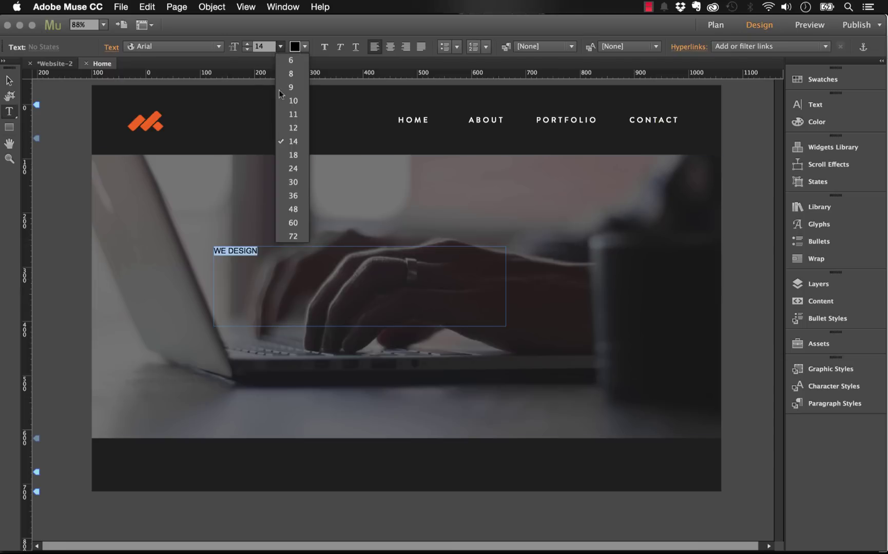
{"action": "left_click", "coordinate": [296, 215]}
{"action": "left_click", "coordinate": [304, 47]}
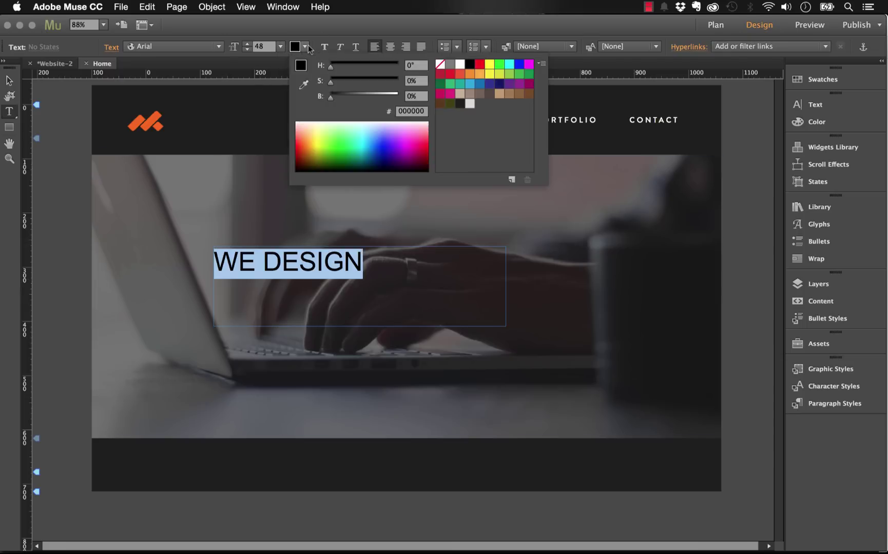
{"action": "left_click", "coordinate": [459, 65]}
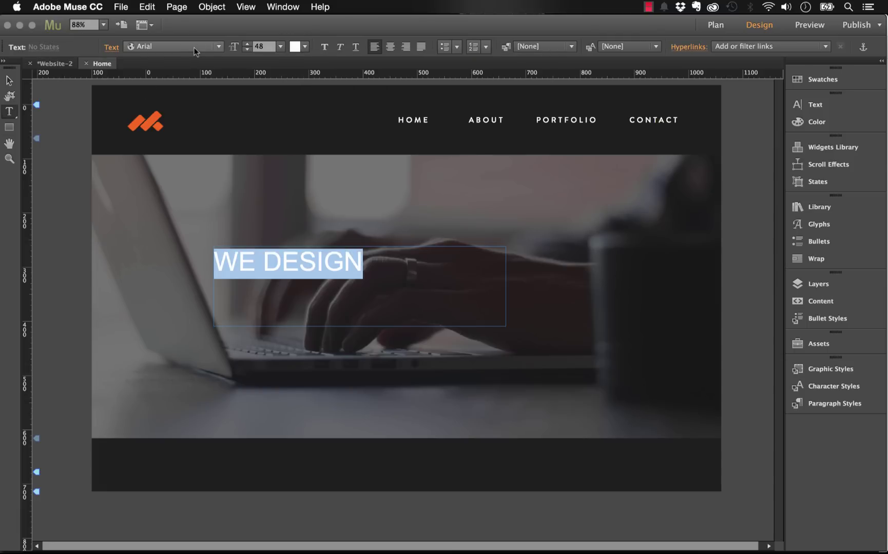
Step: Switch the headline to Brandon Grotesque at size 57 and shrink its frame to fit
{"action": "left_click", "coordinate": [219, 47]}
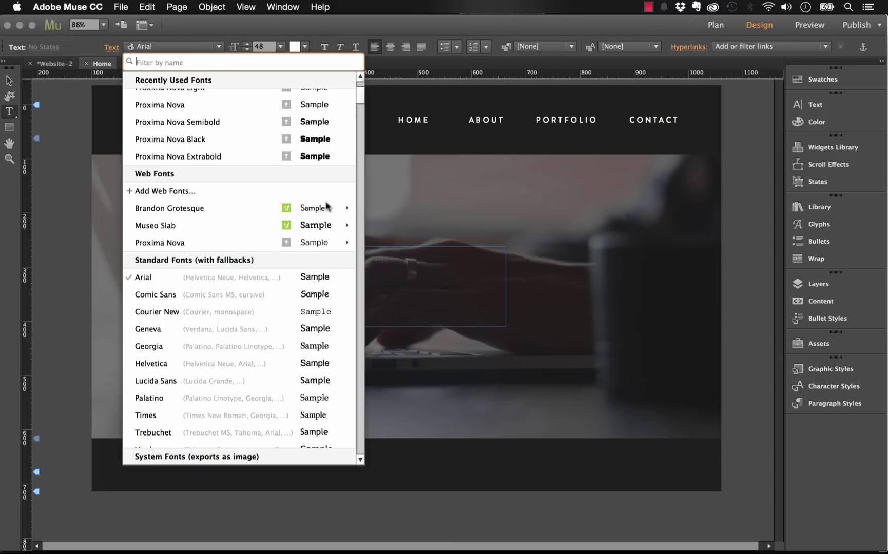
{"action": "scroll", "coordinate": [341, 208], "scroll_direction": "up", "scroll_amount": 3}
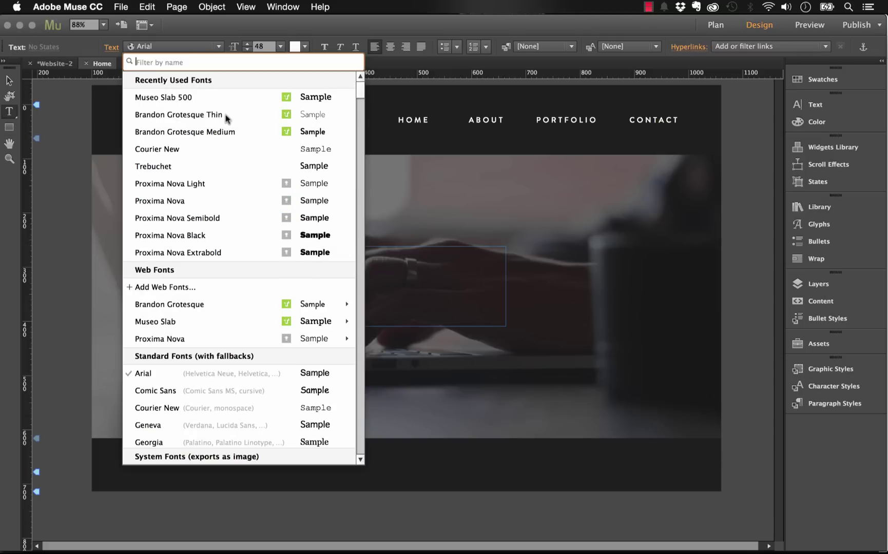
{"action": "left_click", "coordinate": [218, 132]}
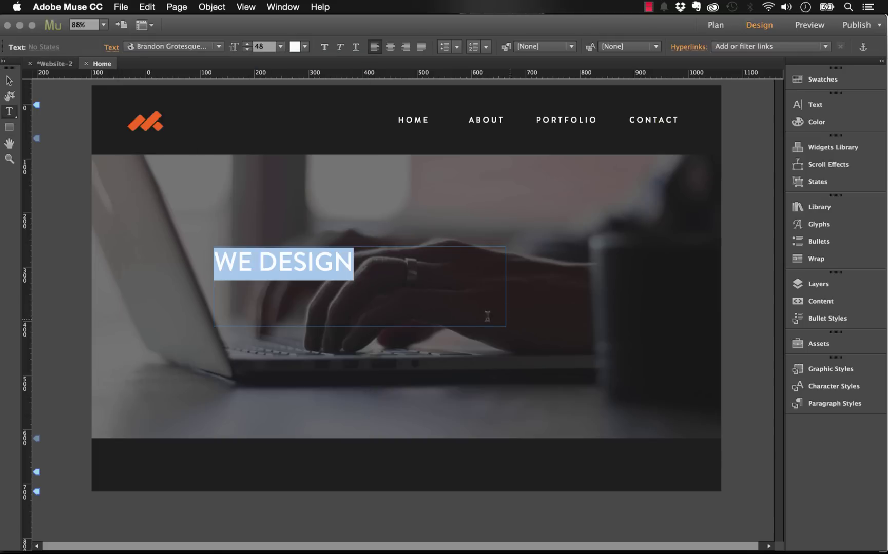
{"action": "left_click", "coordinate": [247, 44]}
{"action": "left_click", "coordinate": [247, 44]}
{"action": "left_click", "coordinate": [247, 44]}
{"action": "left_click", "coordinate": [247, 44]}
{"action": "left_click", "coordinate": [247, 43]}
{"action": "left_click", "coordinate": [247, 44]}
{"action": "left_click", "coordinate": [247, 44]}
{"action": "left_click", "coordinate": [247, 44]}
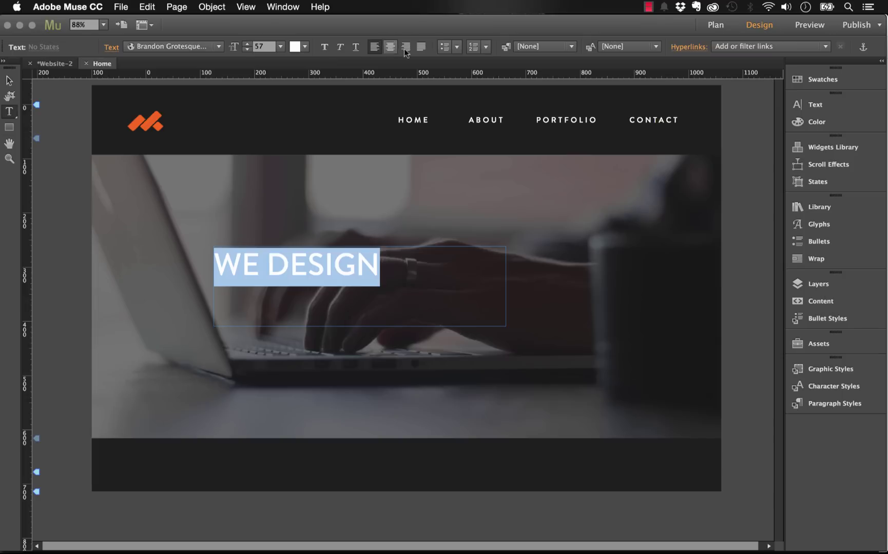
{"action": "left_click", "coordinate": [8, 80]}
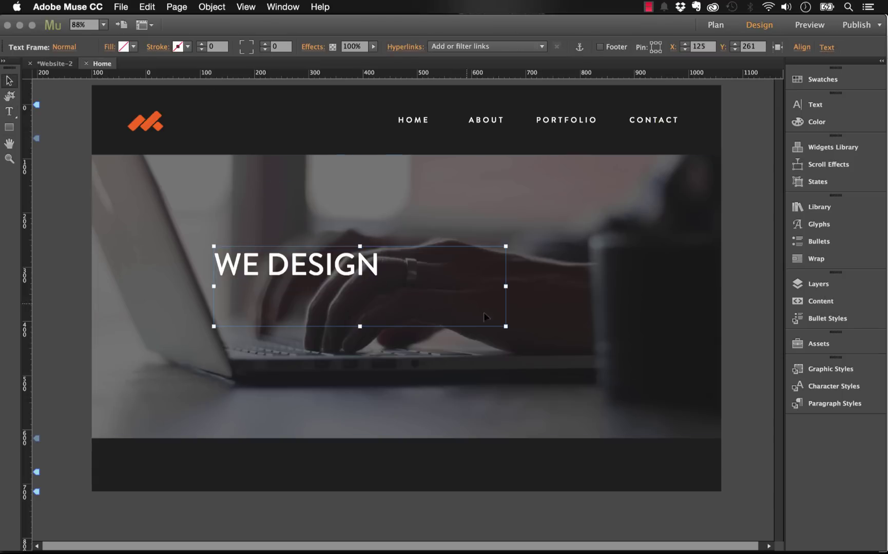
{"action": "left_click_drag", "start_coordinate": [501, 325], "coordinate": [359, 271]}
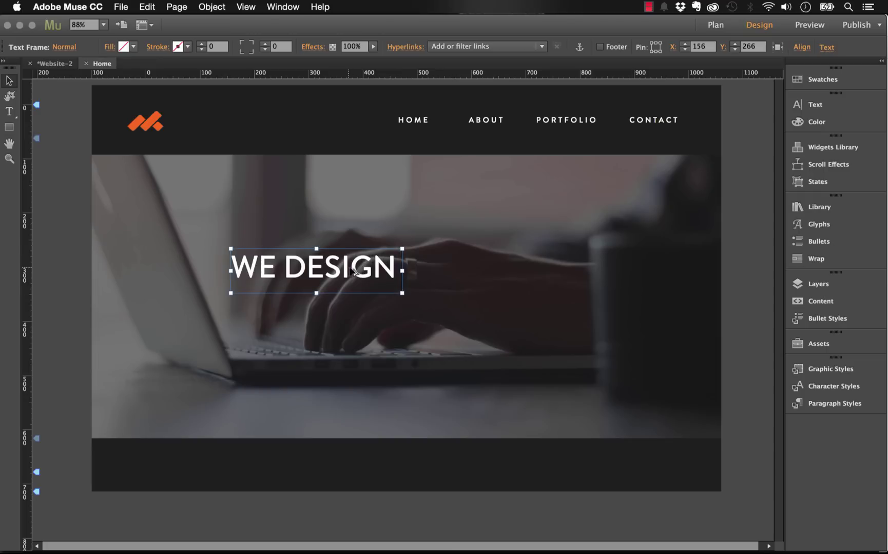
Step: Duplicate the WE DESIGN headline to the right and place the HeadLiner widget left of the page
{"action": "left_click_drag", "start_coordinate": [354, 272], "coordinate": [528, 274]}
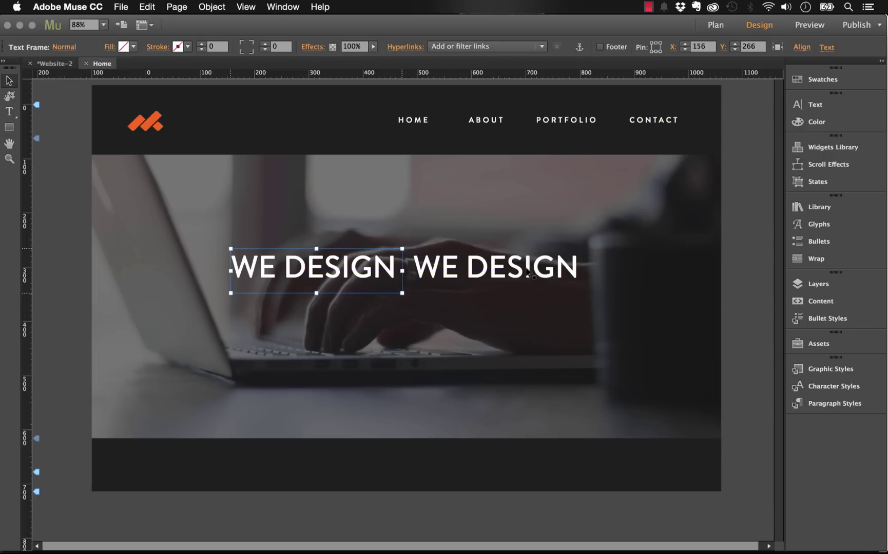
{"action": "left_click", "coordinate": [514, 268]}
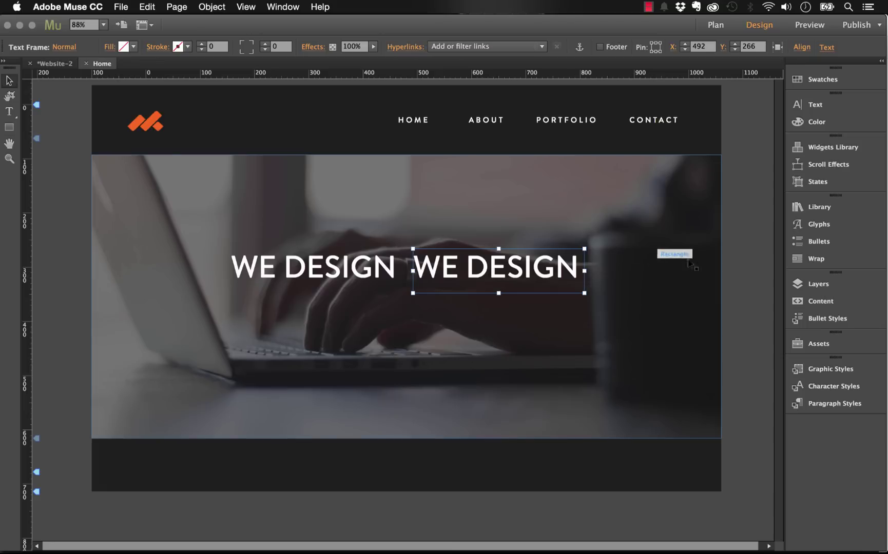
{"action": "left_click", "coordinate": [806, 212]}
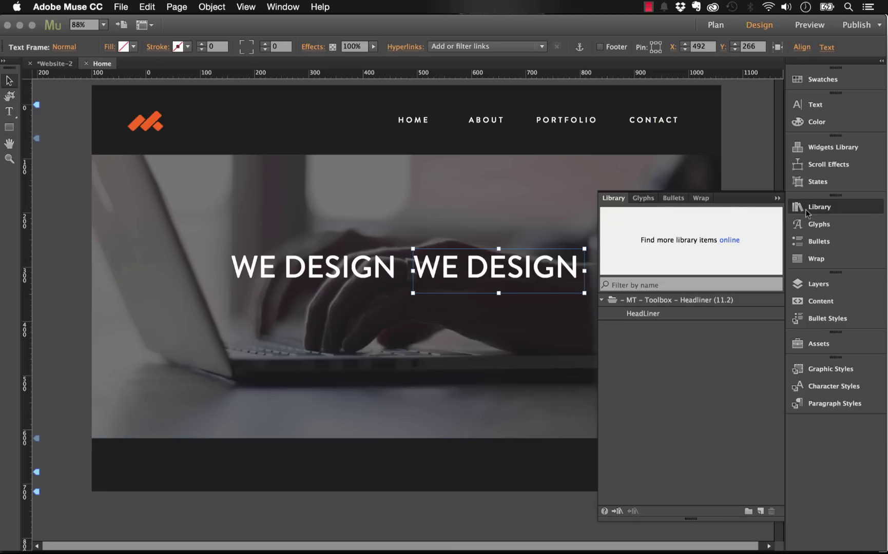
{"action": "left_click", "coordinate": [656, 314]}
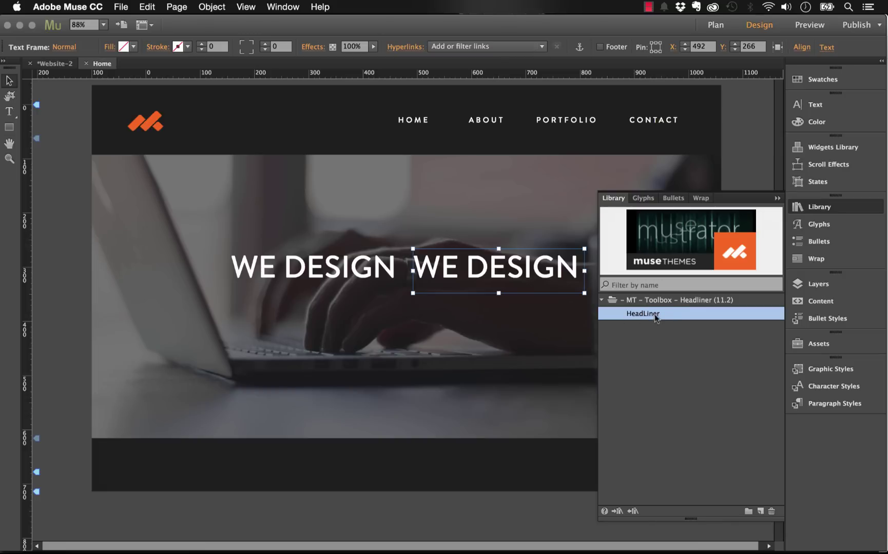
{"action": "left_click_drag", "start_coordinate": [651, 315], "coordinate": [64, 177]}
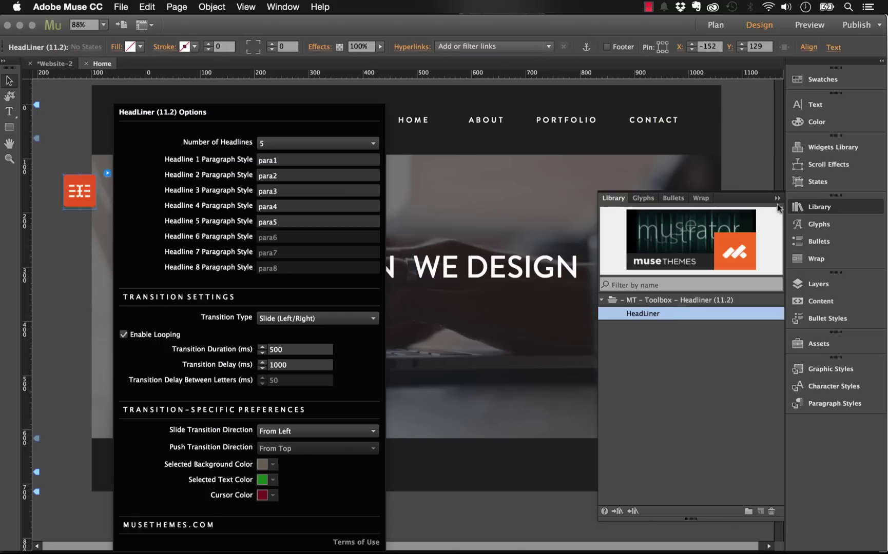
{"action": "key", "text": "Escape"}
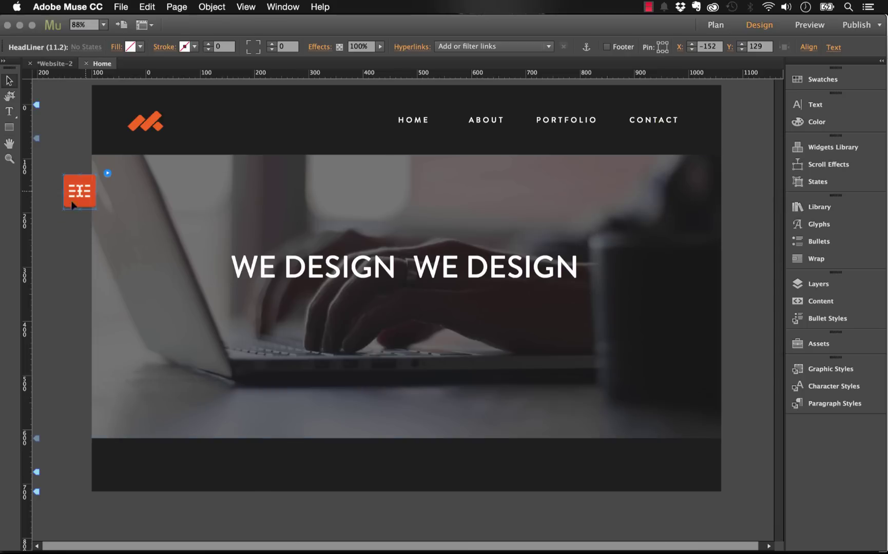
{"action": "left_click_drag", "start_coordinate": [87, 195], "coordinate": [69, 225]}
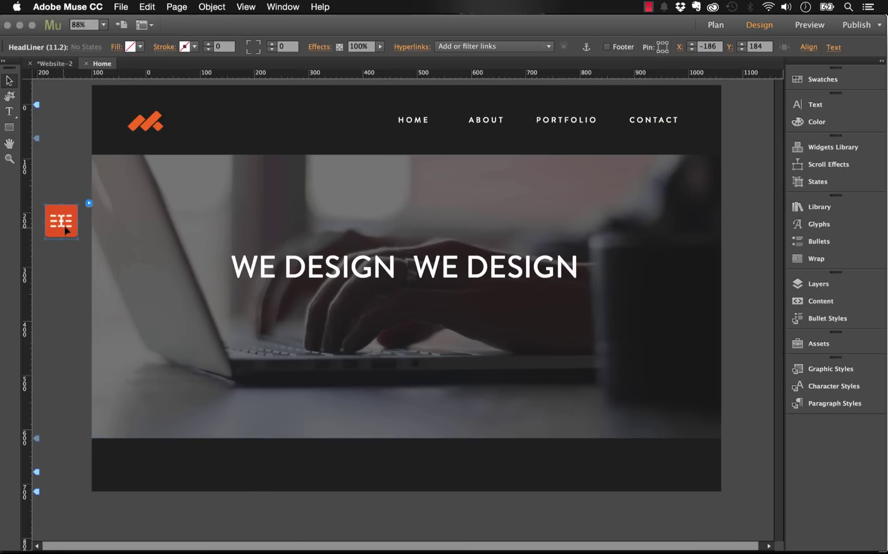
Step: Change the HeadLiner widget's Number of Headlines from 5 to 3
{"action": "left_click", "coordinate": [88, 204]}
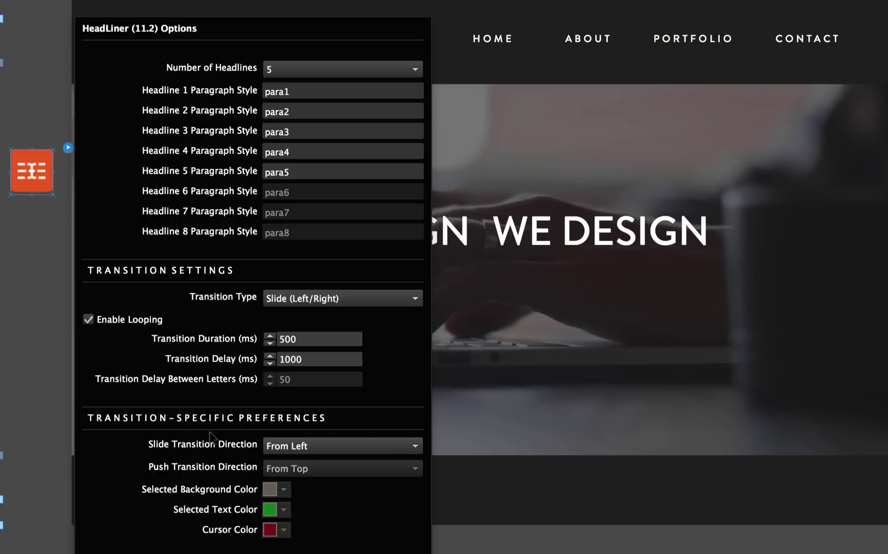
{"action": "left_click", "coordinate": [278, 70]}
{"action": "left_click", "coordinate": [279, 103]}
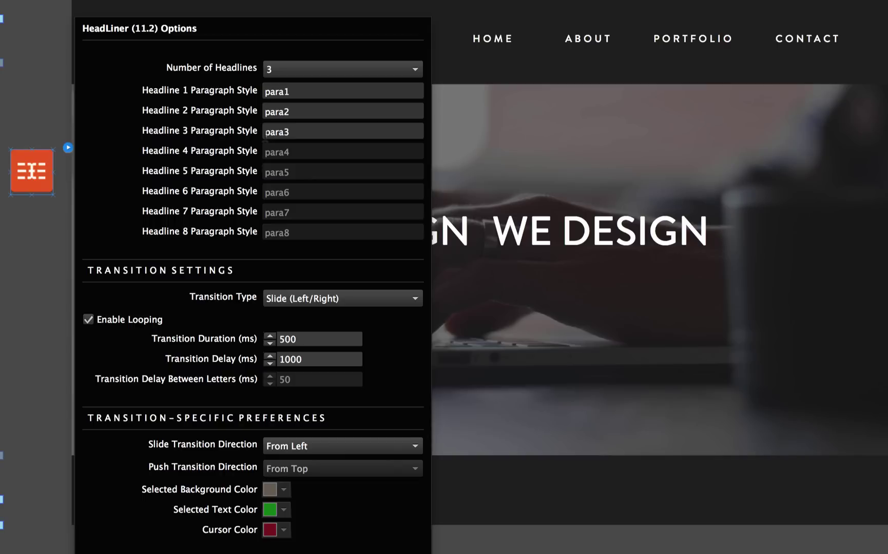
{"action": "left_click", "coordinate": [57, 324]}
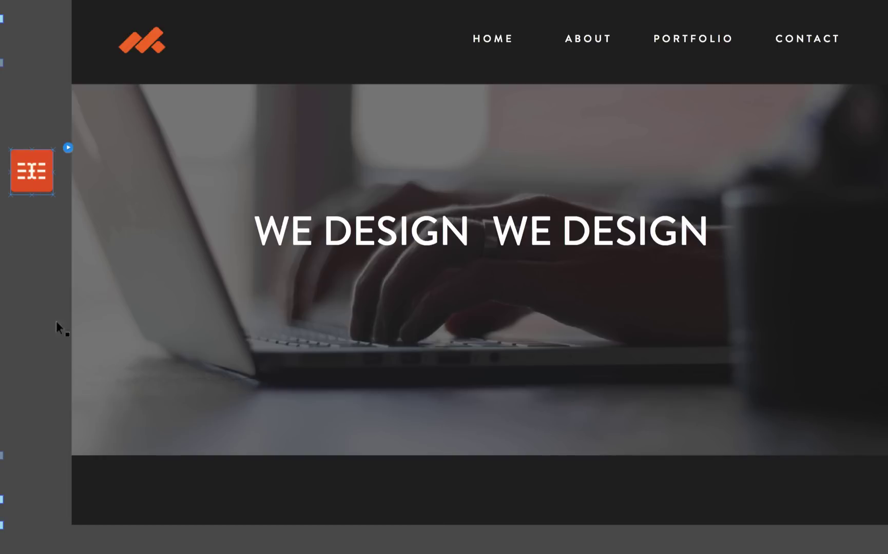
Step: Make the second headline light grey and retype it as WEBSITES
{"action": "left_click", "coordinate": [589, 239]}
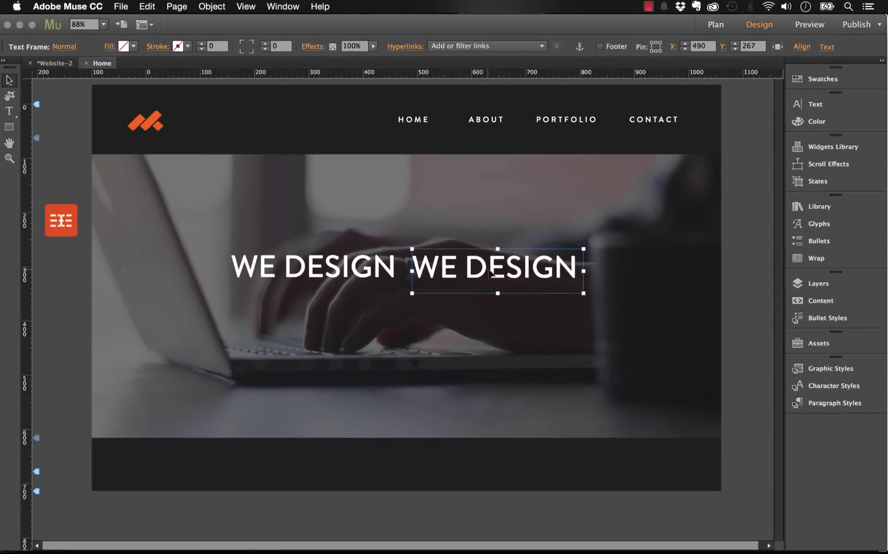
{"action": "triple_click", "coordinate": [491, 274]}
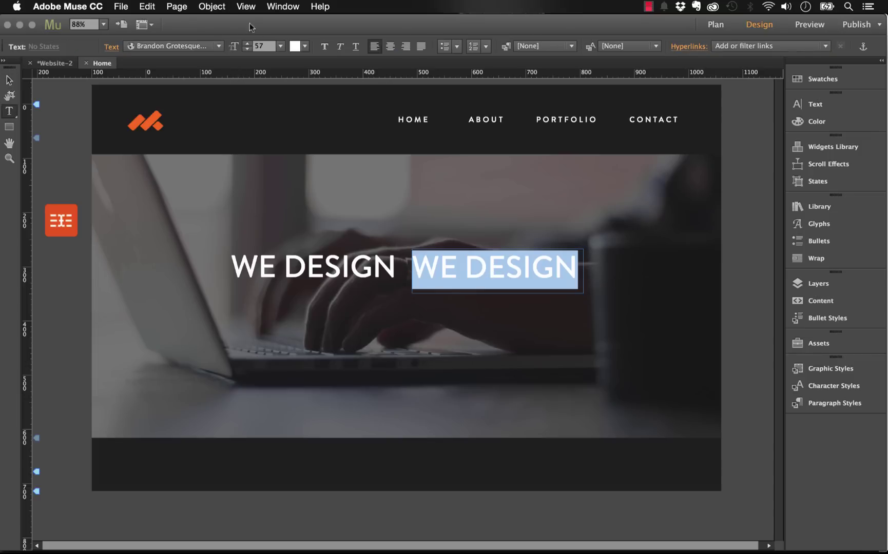
{"action": "left_click", "coordinate": [302, 46]}
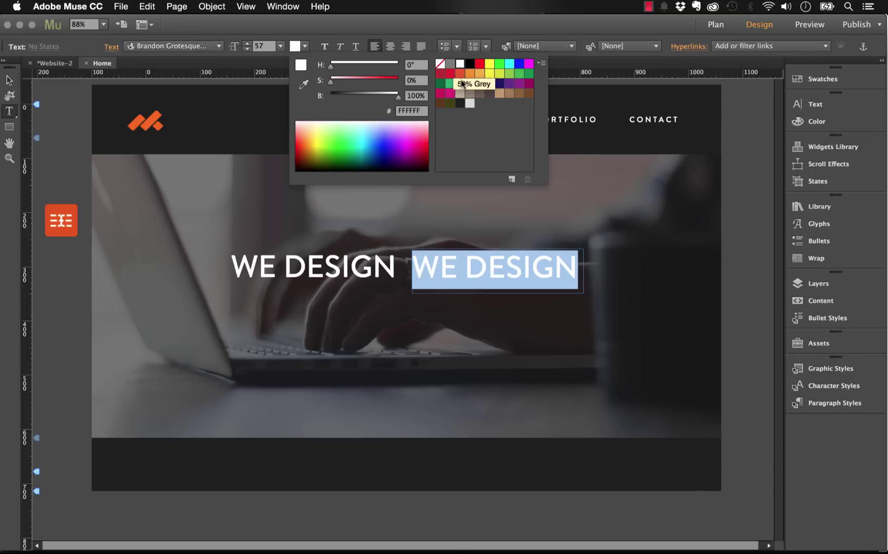
{"action": "left_click", "coordinate": [470, 103]}
{"action": "left_click", "coordinate": [485, 265]}
{"action": "left_click", "coordinate": [500, 267]}
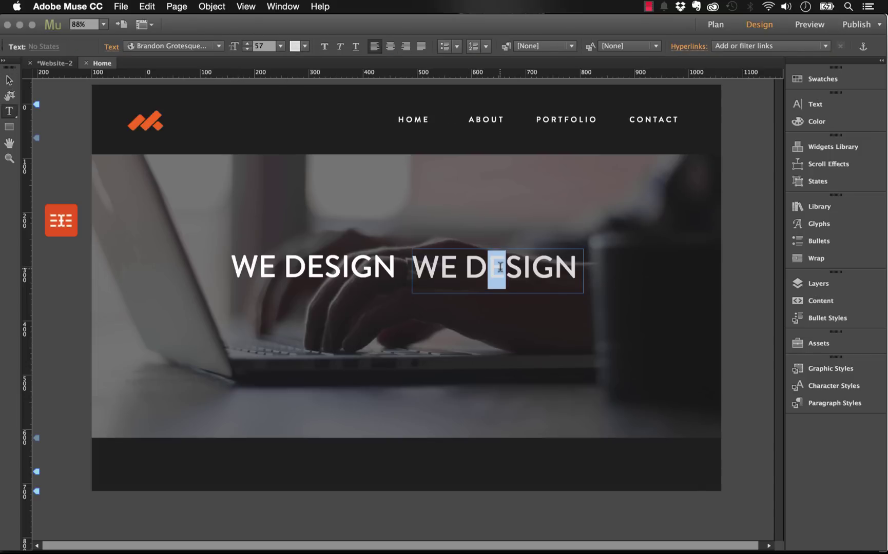
{"action": "double_click", "coordinate": [500, 267]}
{"action": "left_click", "coordinate": [500, 266]}
{"action": "triple_click", "coordinate": [501, 266]}
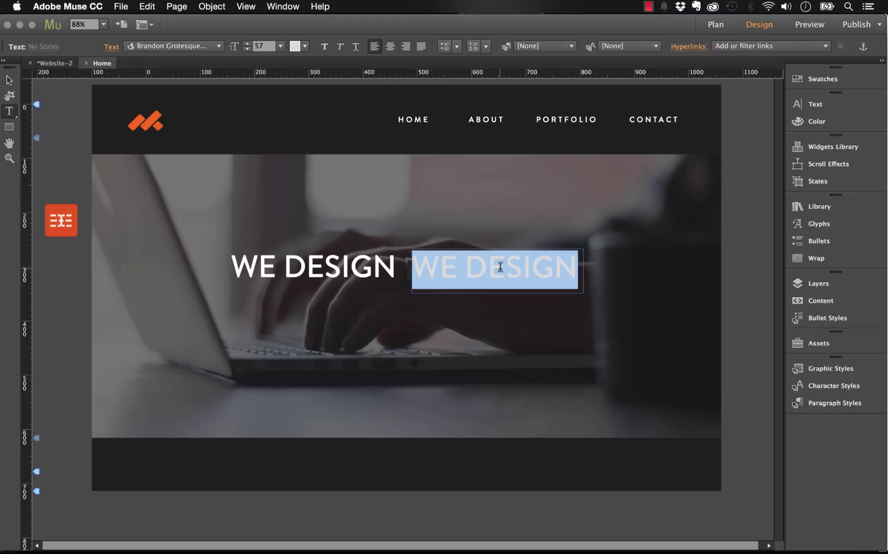
{"action": "type", "text": "WEBSITES"}
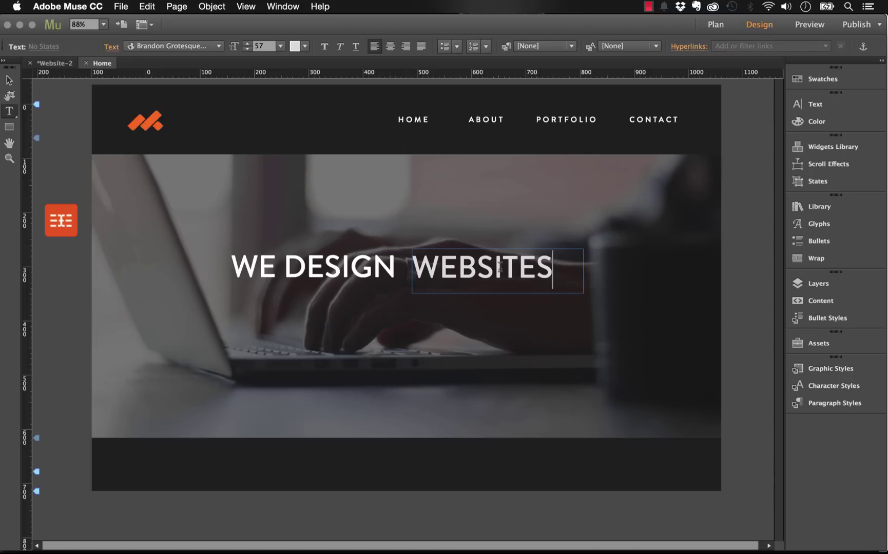
{"action": "left_click", "coordinate": [9, 81]}
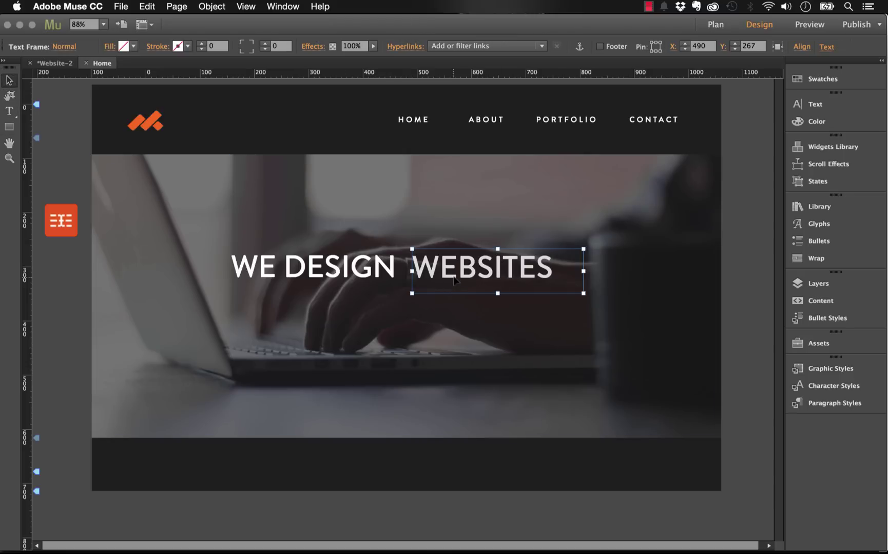
Step: Create a new paragraph style from WEBSITES and name it para1
{"action": "left_click", "coordinate": [824, 408]}
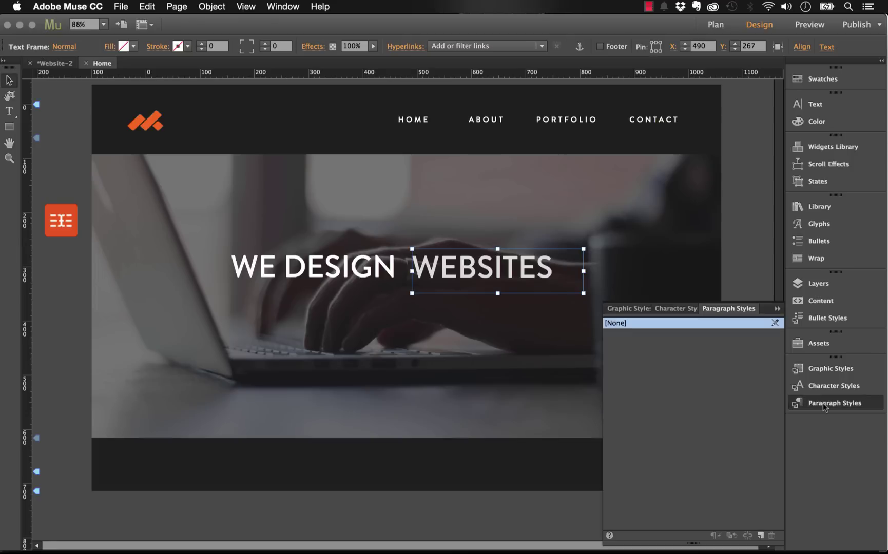
{"action": "left_click", "coordinate": [761, 536]}
{"action": "left_click", "coordinate": [642, 337]}
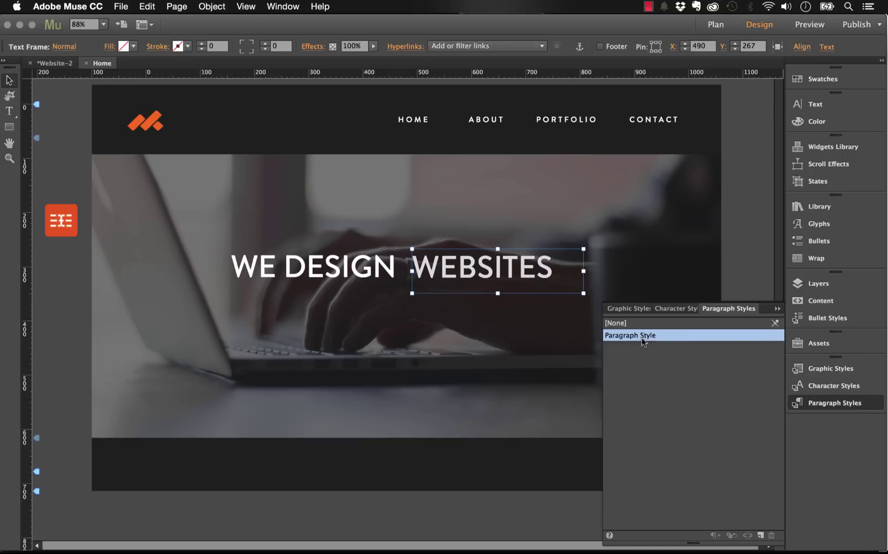
{"action": "double_click", "coordinate": [642, 338]}
{"action": "type", "text": "pa"}
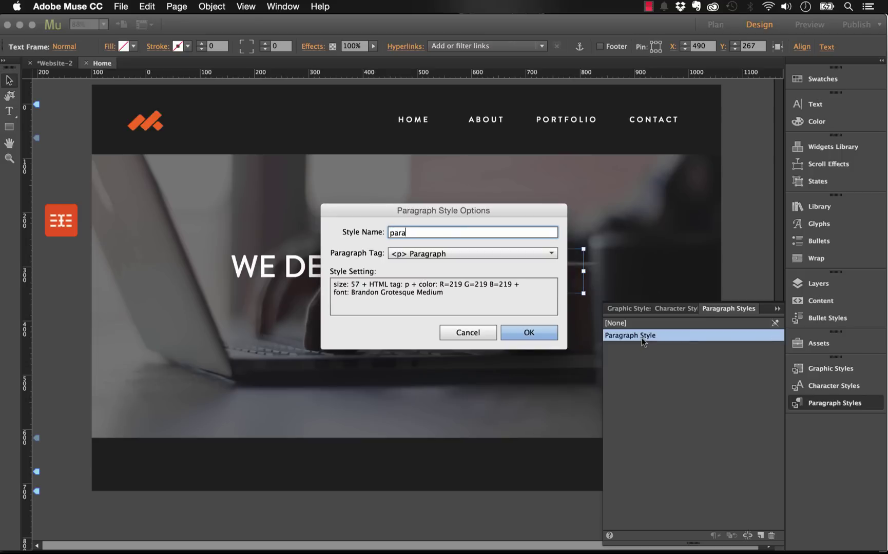
{"action": "type", "text": "ra"}
{"action": "left_click", "coordinate": [534, 339]}
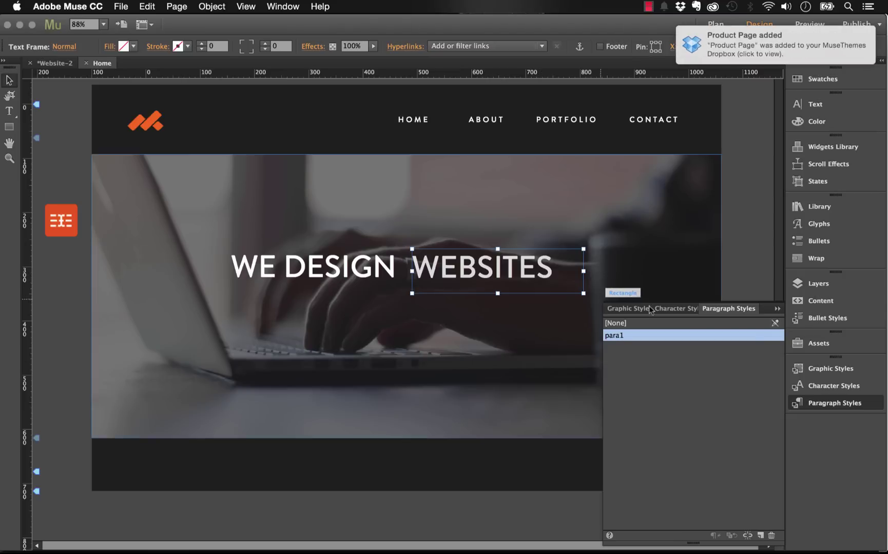
{"action": "left_click", "coordinate": [777, 308]}
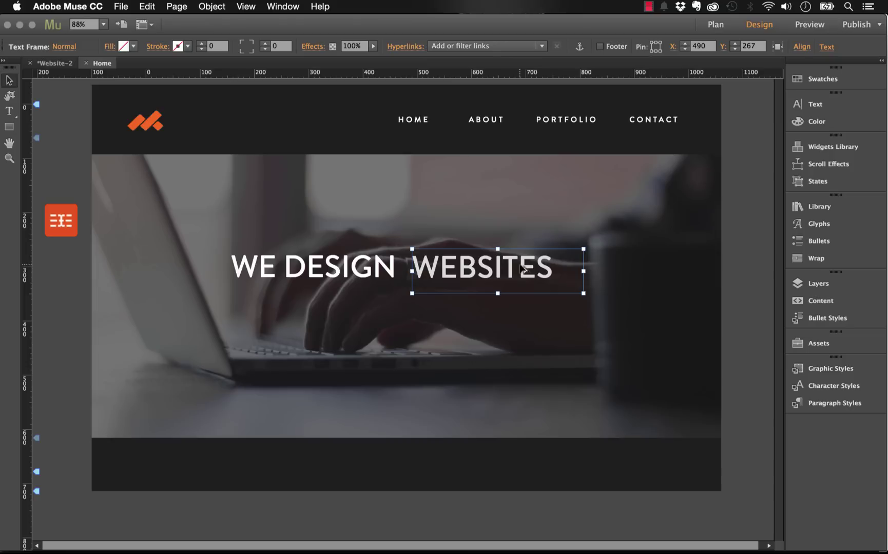
Step: Copy WEBSITES below itself and retype the copy as BROCHURES, widening its frame
{"action": "left_click_drag", "start_coordinate": [526, 269], "coordinate": [521, 351]}
{"action": "left_click", "coordinate": [519, 308]}
{"action": "double_click", "coordinate": [517, 306]}
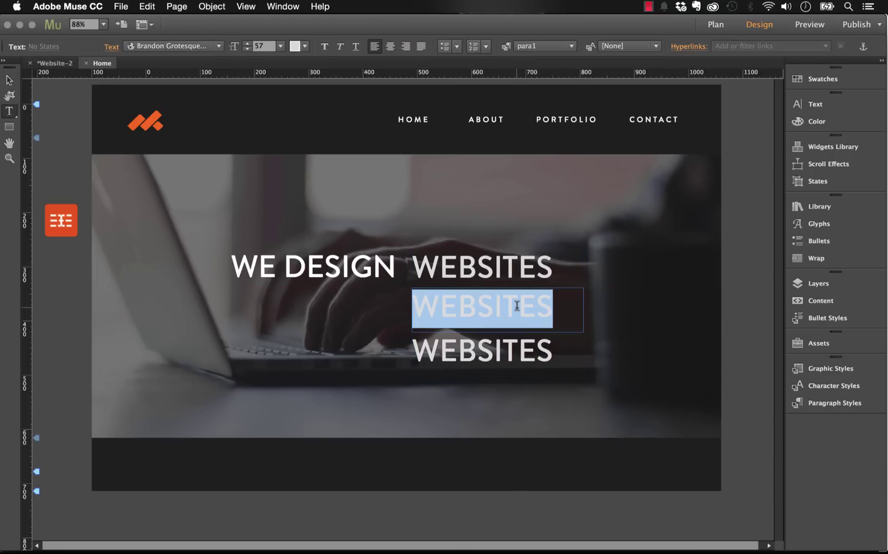
{"action": "type", "text": "BR"}
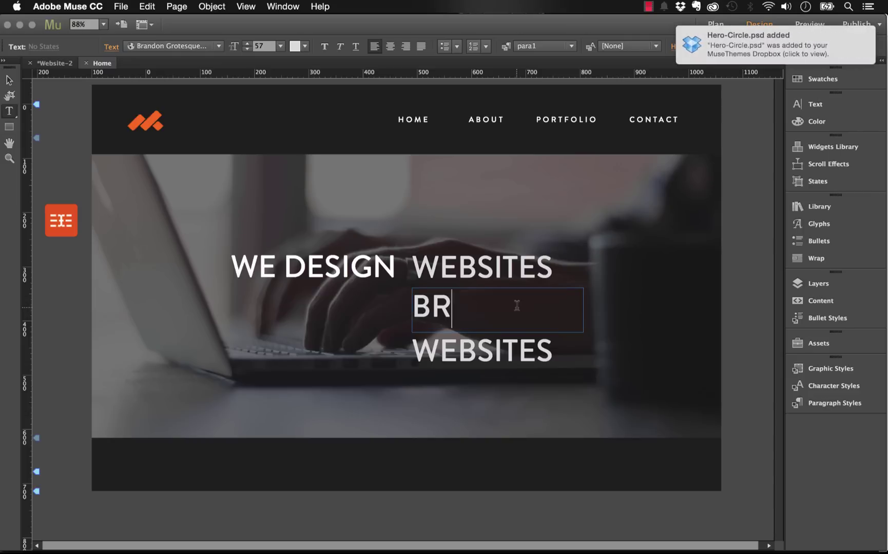
{"action": "type", "text": "OCHUR"}
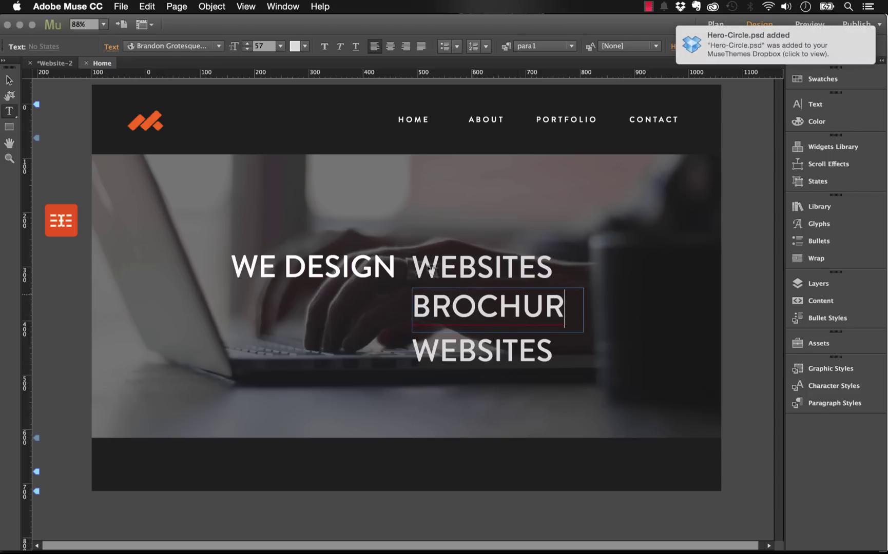
{"action": "key", "text": "Escape"}
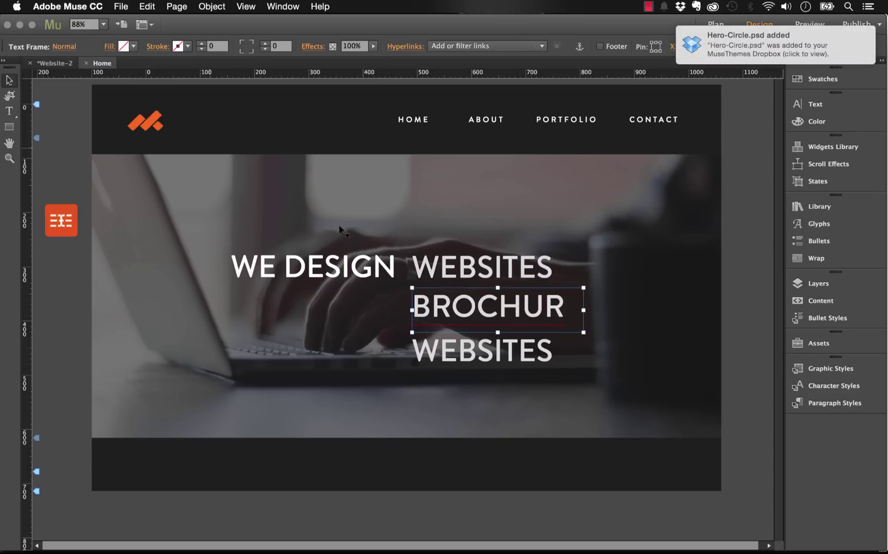
{"action": "left_click_drag", "start_coordinate": [583, 310], "coordinate": [627, 310]}
{"action": "double_click", "coordinate": [581, 319]}
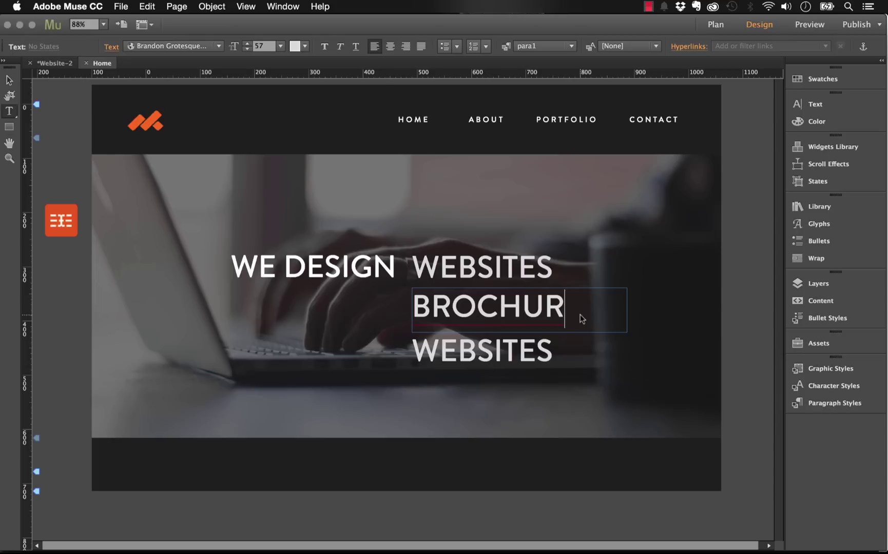
{"action": "type", "text": "ES"}
Step: Retype the bottom copy as APPS
{"action": "double_click", "coordinate": [499, 350]}
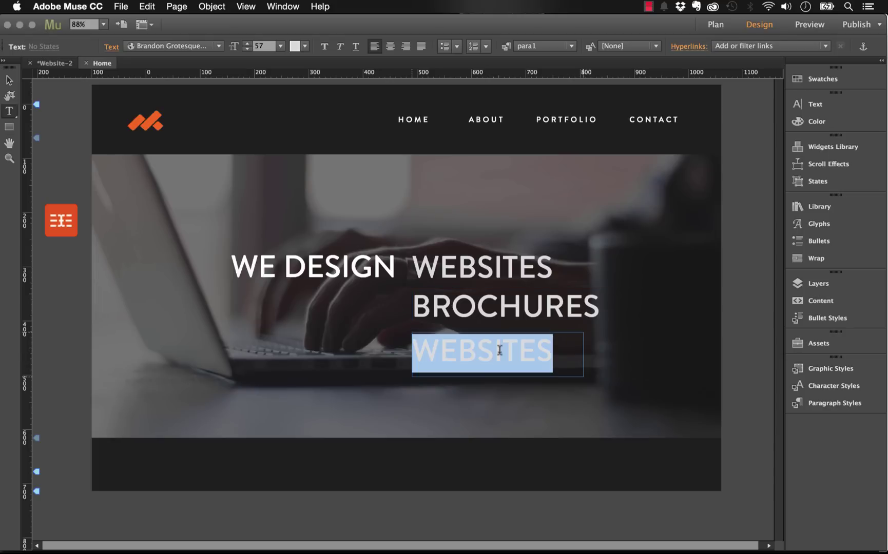
{"action": "type", "text": "APPS"}
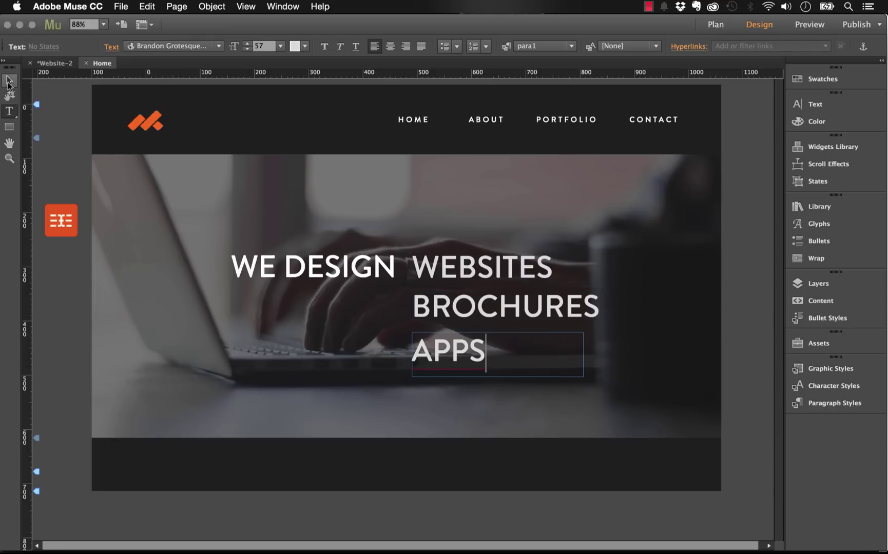
{"action": "left_click", "coordinate": [9, 81]}
Step: Create a new paragraph style from the BROCHURES text
{"action": "left_click", "coordinate": [485, 320]}
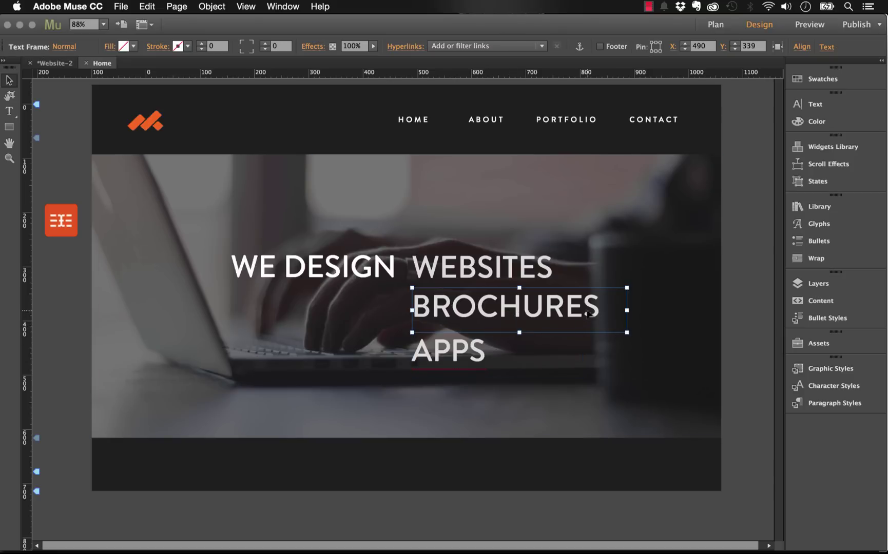
{"action": "left_click", "coordinate": [825, 404]}
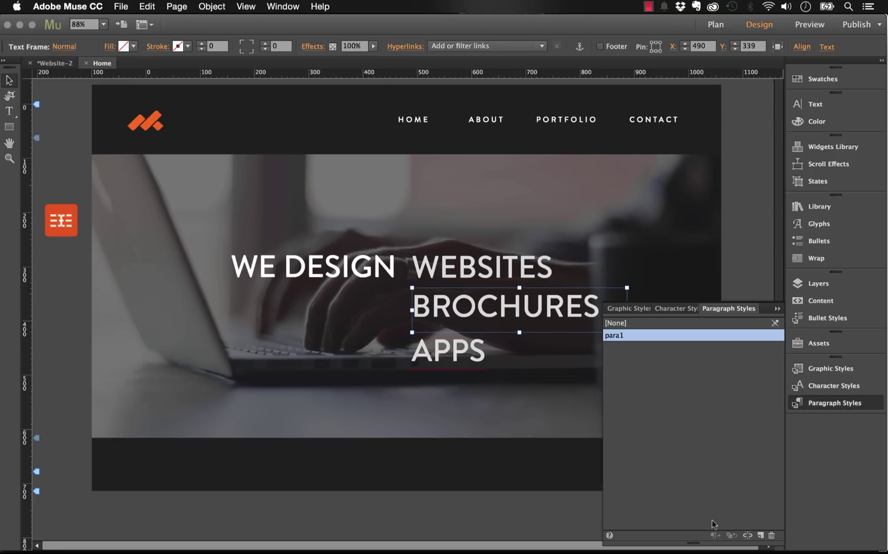
{"action": "left_click", "coordinate": [761, 535]}
Step: Name the new BROCHURES paragraph style para2
{"action": "double_click", "coordinate": [635, 348]}
{"action": "type", "text": "para2"}
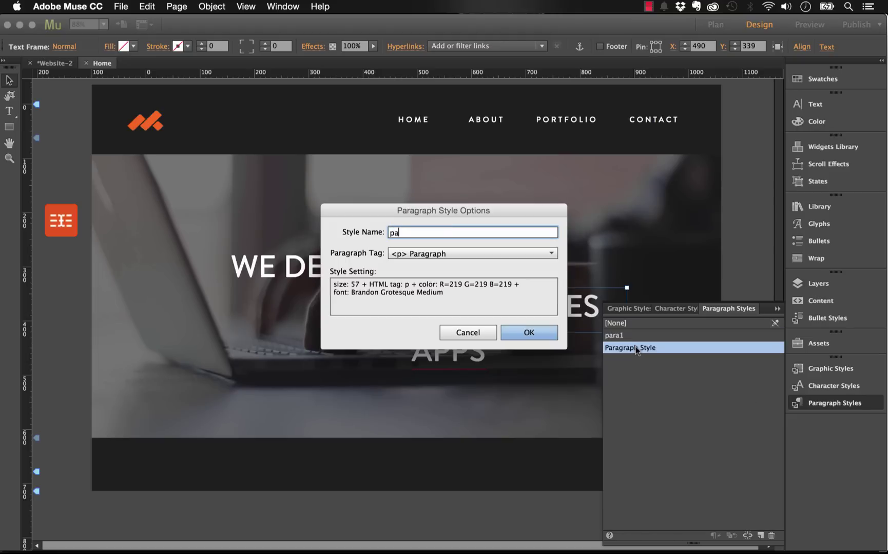
{"action": "left_click", "coordinate": [545, 332]}
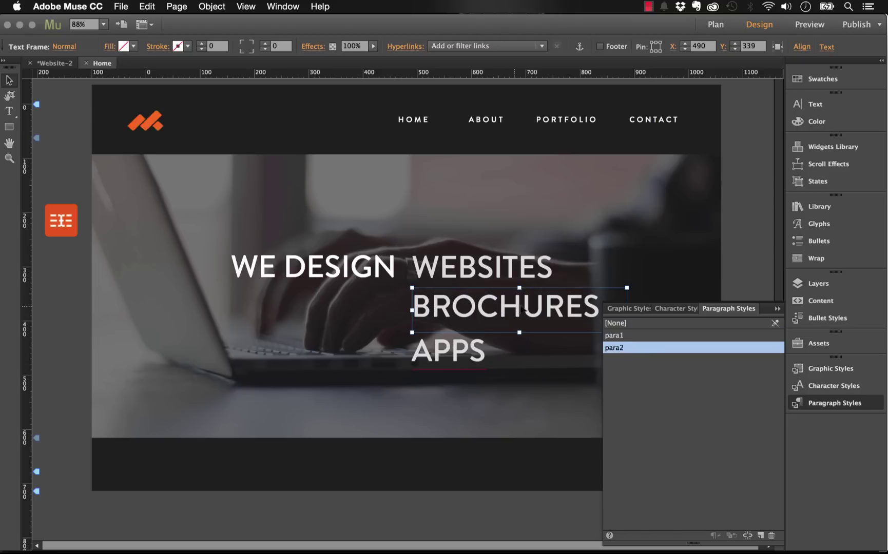
Step: Create a paragraph style named para3 from the APPS text
{"action": "left_click", "coordinate": [507, 264]}
{"action": "left_click", "coordinate": [507, 311]}
{"action": "left_click", "coordinate": [452, 352]}
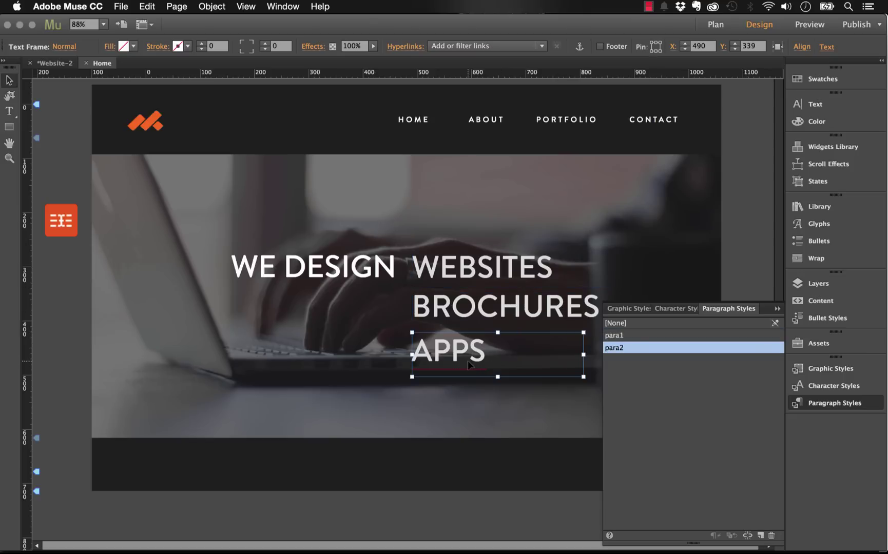
{"action": "left_click", "coordinate": [760, 536]}
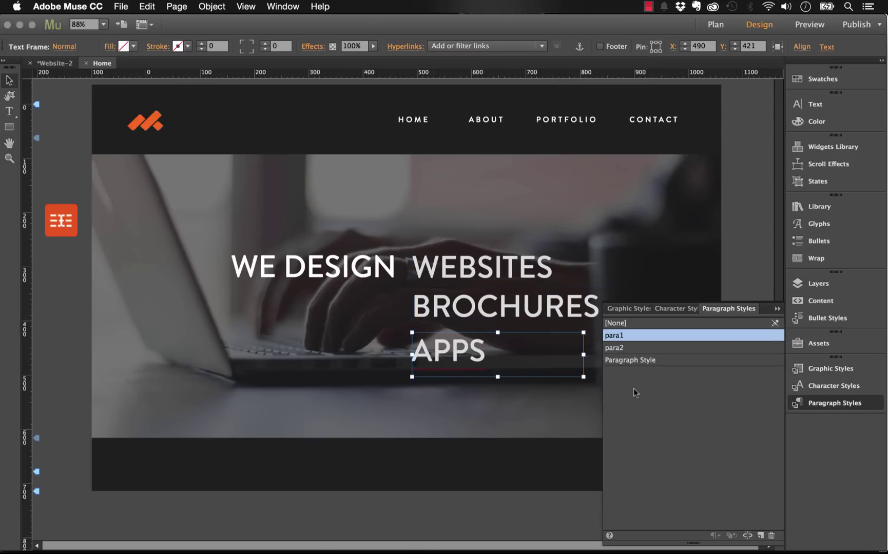
{"action": "double_click", "coordinate": [637, 361]}
{"action": "type", "text": "para3"}
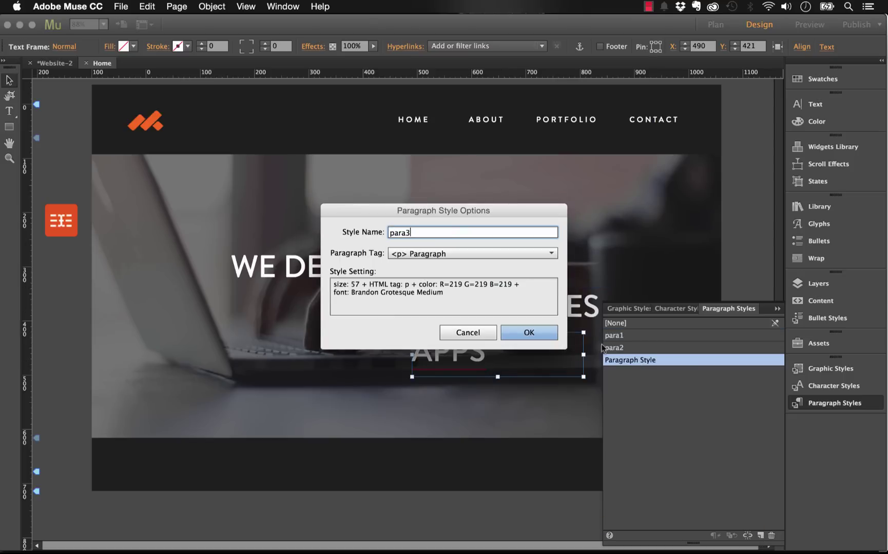
{"action": "left_click", "coordinate": [529, 333]}
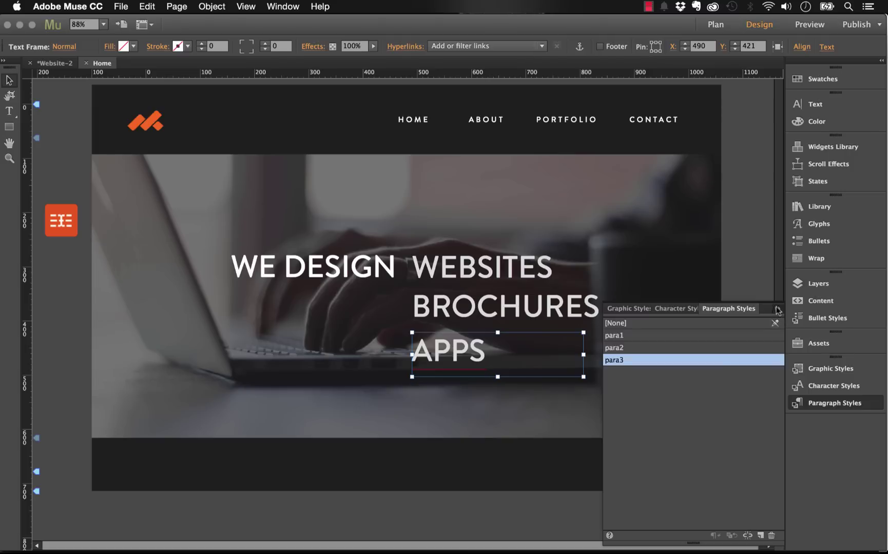
Step: Nudge the APPS text frame slightly upward
{"action": "left_click", "coordinate": [777, 308]}
{"action": "left_click", "coordinate": [456, 359]}
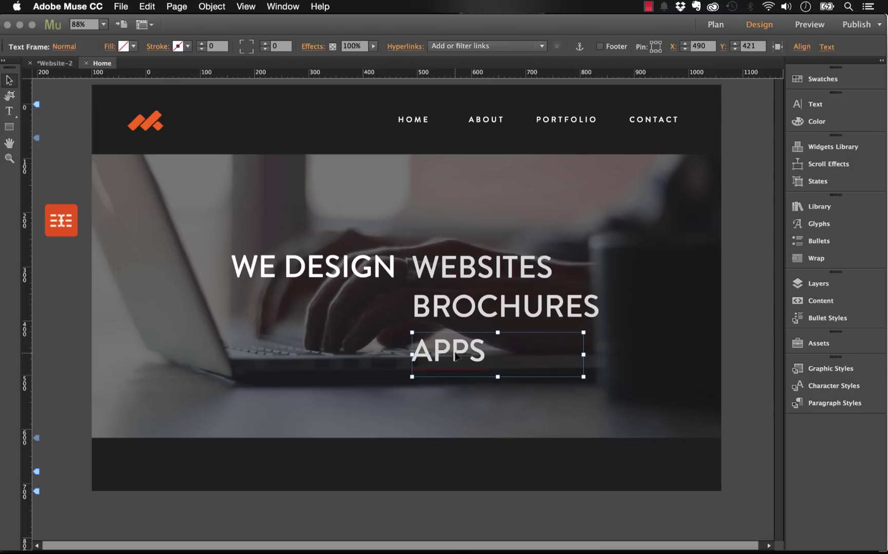
{"action": "key", "text": "Up"}
{"action": "key", "text": "Up"}
{"action": "key", "text": "Up"}
{"action": "key", "text": "Up"}
{"action": "key", "text": "Up"}
{"action": "key", "text": "Up"}
{"action": "key", "text": "Up"}
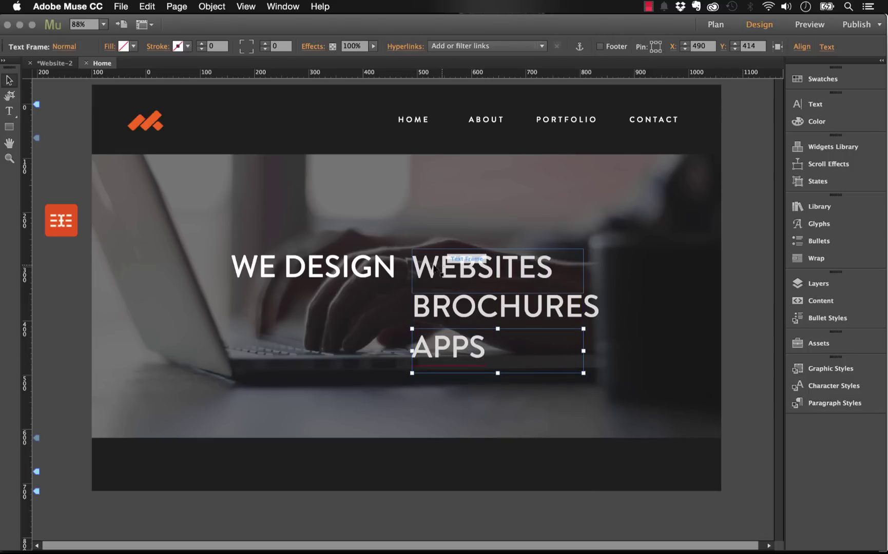
Step: Review the HeadLiner widget's headline style settings, then preview the page in the browser
{"action": "left_click", "coordinate": [62, 261]}
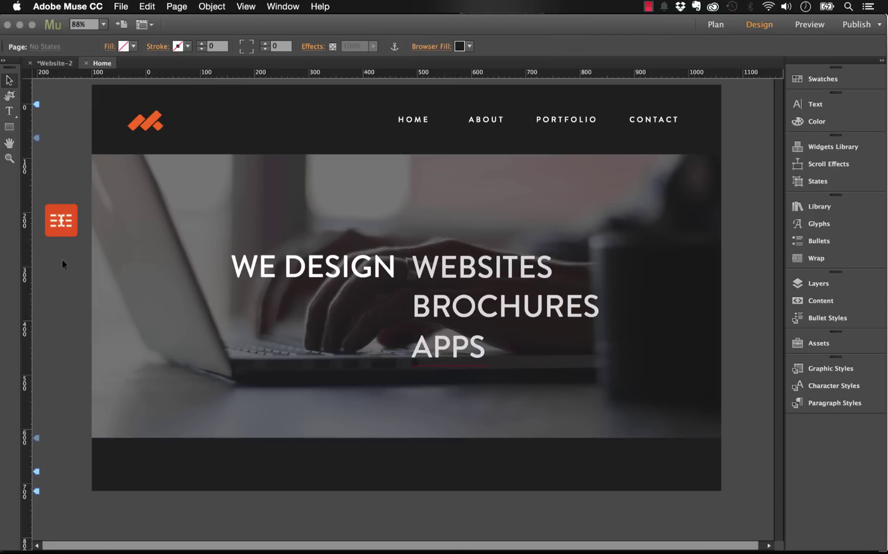
{"action": "left_click", "coordinate": [61, 221]}
{"action": "left_click", "coordinate": [88, 203]}
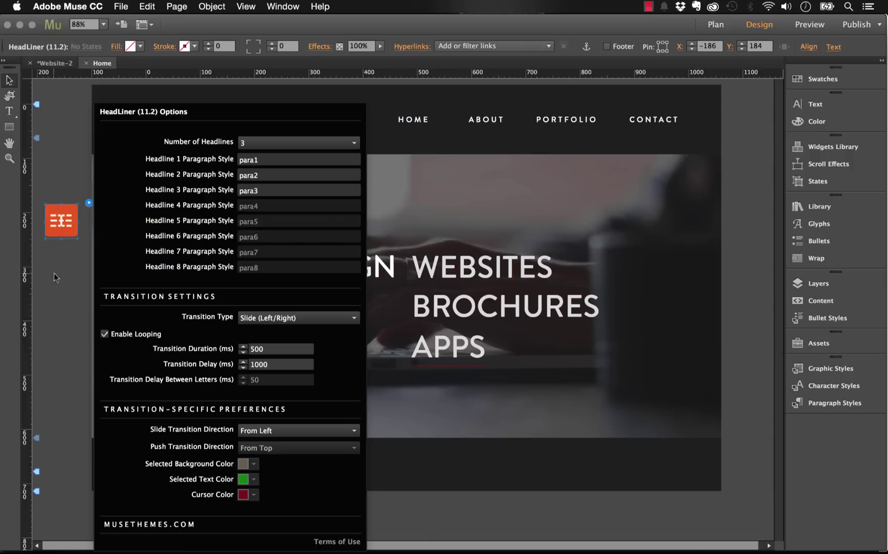
{"action": "left_click", "coordinate": [84, 135]}
{"action": "left_click", "coordinate": [120, 7]}
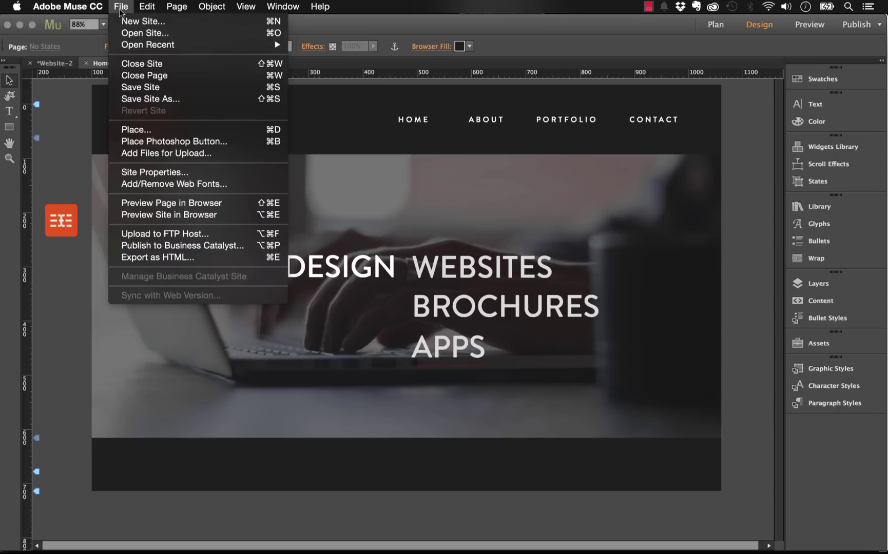
{"action": "left_click", "coordinate": [168, 204]}
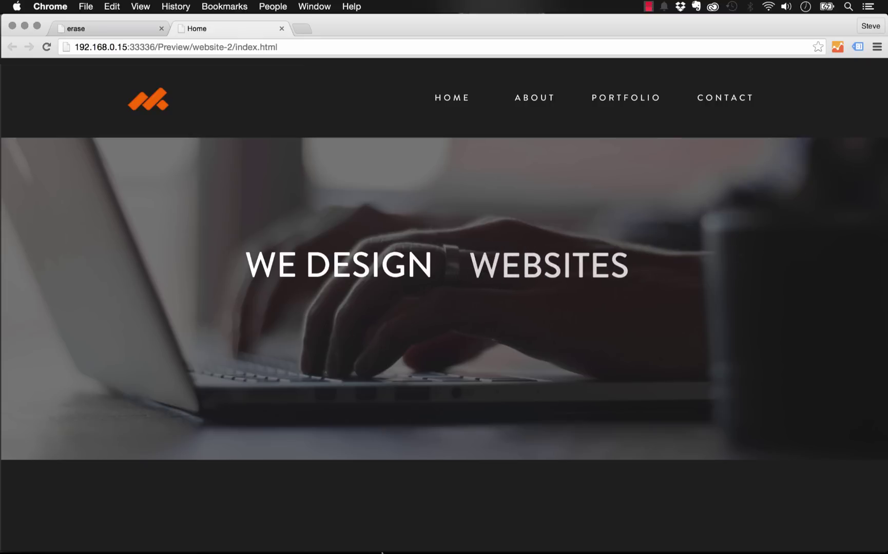
Step: Close the Home preview tab in Chrome and return to Adobe Muse
{"action": "left_click", "coordinate": [281, 29]}
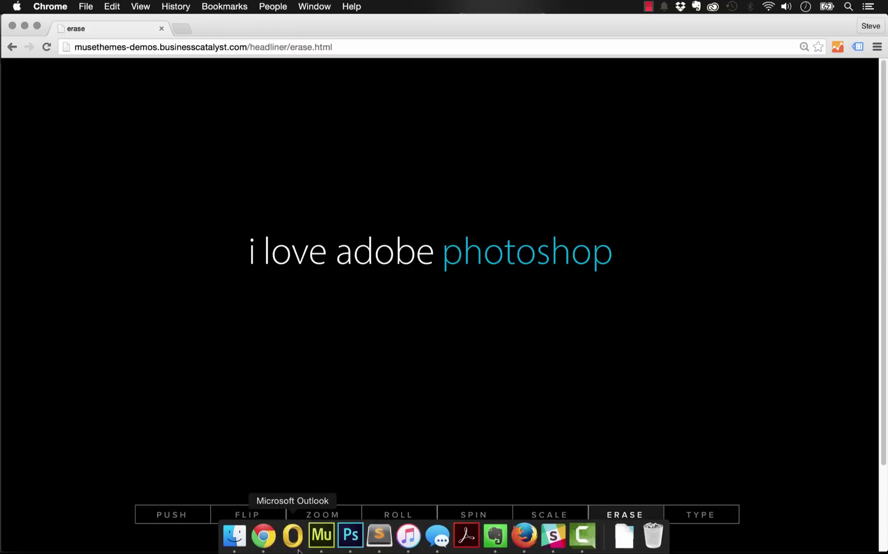
{"action": "left_click", "coordinate": [321, 536]}
Step: Switch the HeadLiner widget's transition type from Slide (Left/Right) to Roll
{"action": "left_click", "coordinate": [61, 230]}
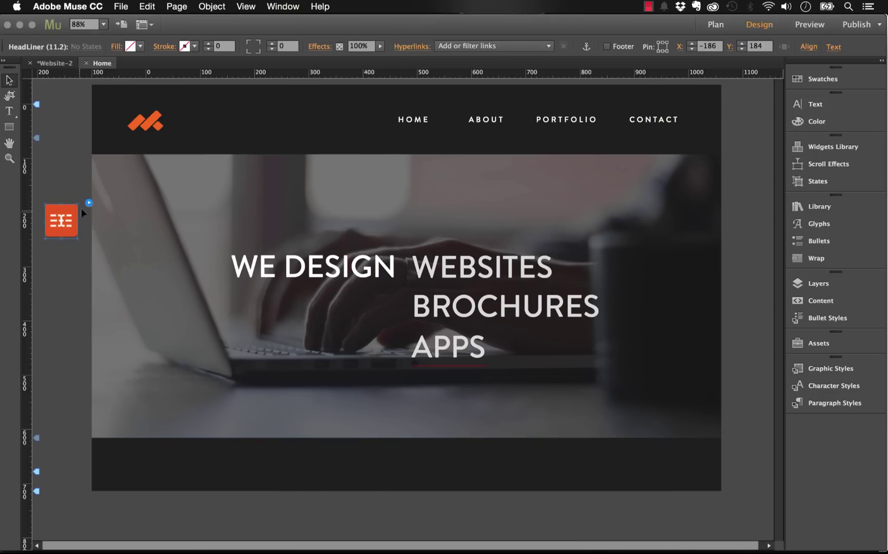
{"action": "left_click", "coordinate": [88, 203]}
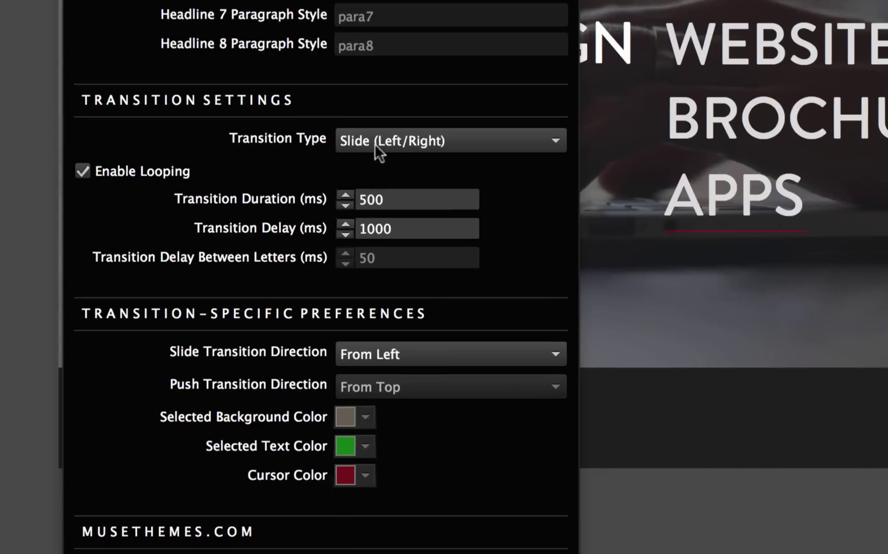
{"action": "left_click", "coordinate": [285, 299]}
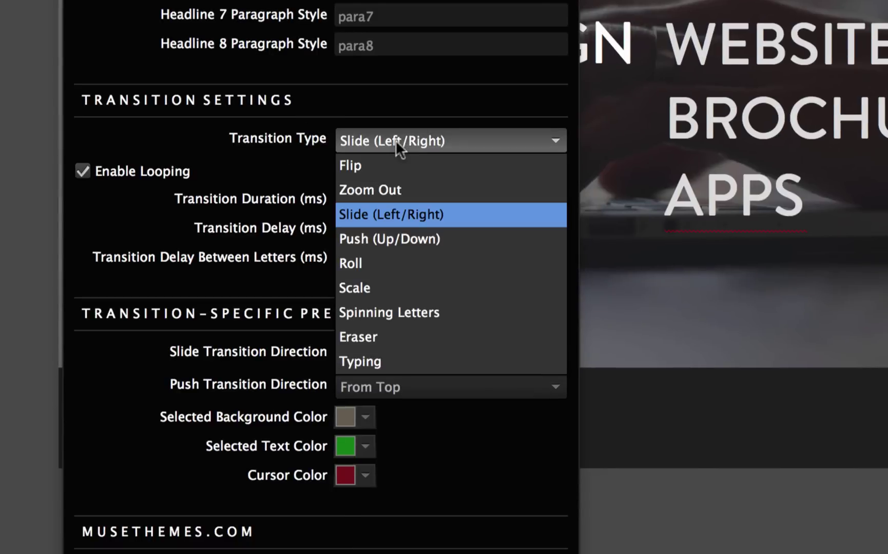
{"action": "left_click", "coordinate": [362, 265]}
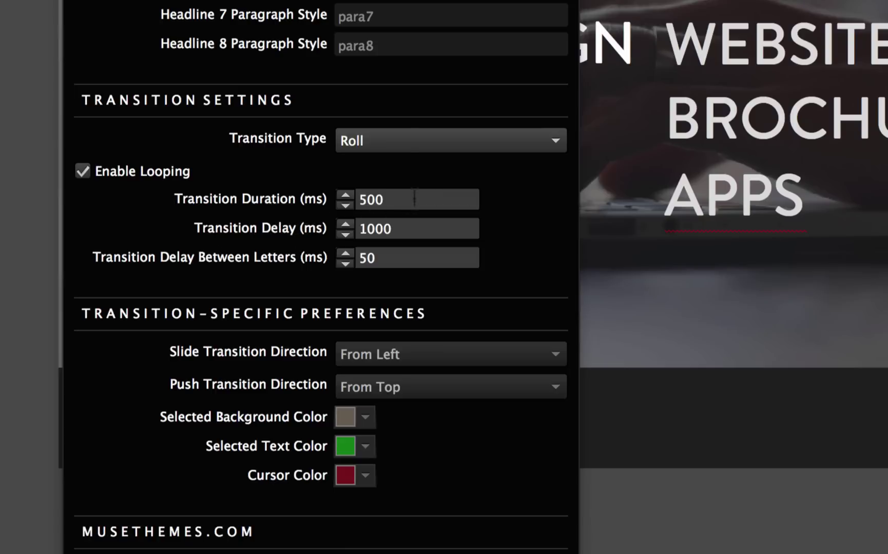
Step: Set the HeadLiner transition duration to 1500 and the transition delay to 3000, keeping letter delay at 50
{"action": "left_click", "coordinate": [363, 200]}
{"action": "left_click_drag", "start_coordinate": [409, 200], "coordinate": [322, 198]}
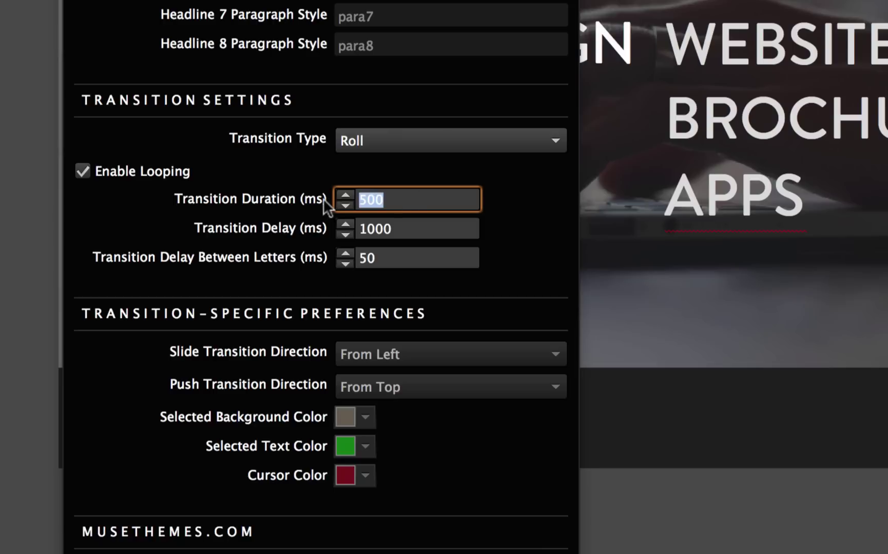
{"action": "type", "text": "1500"}
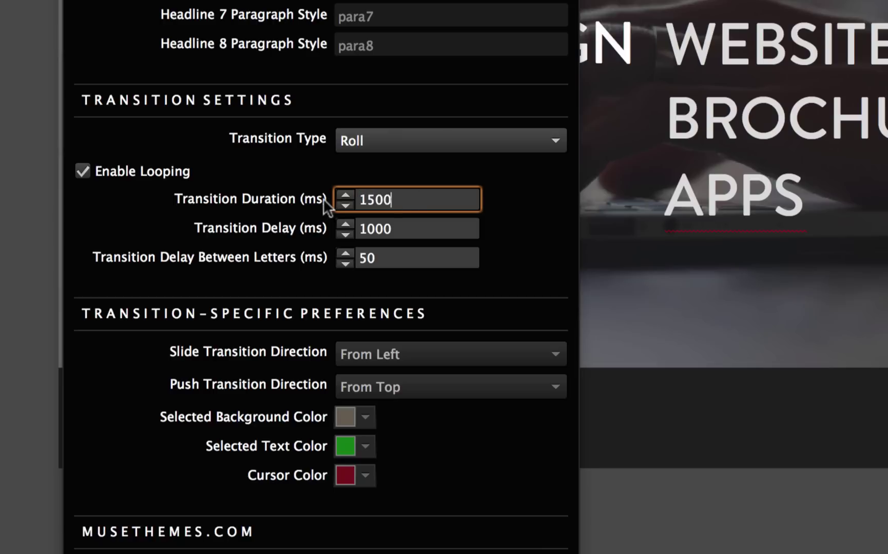
{"action": "key", "text": "Tab"}
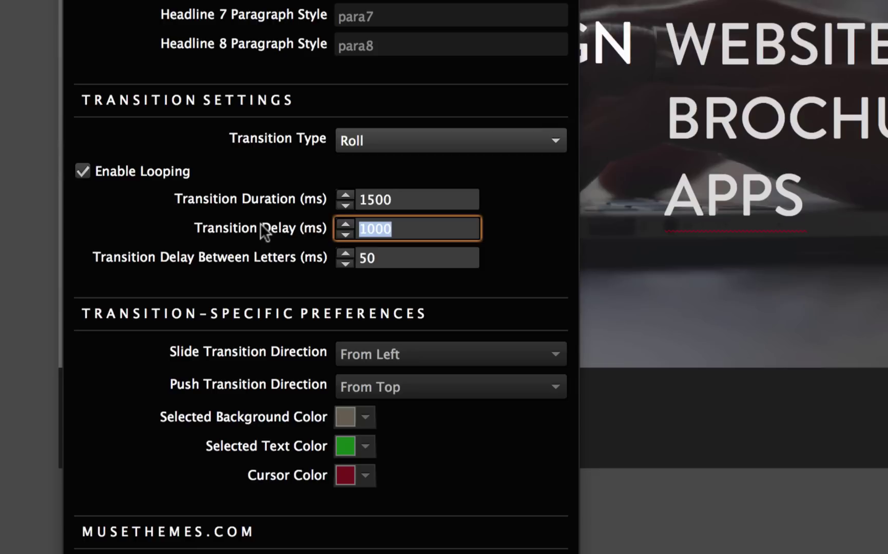
{"action": "type", "text": "3000"}
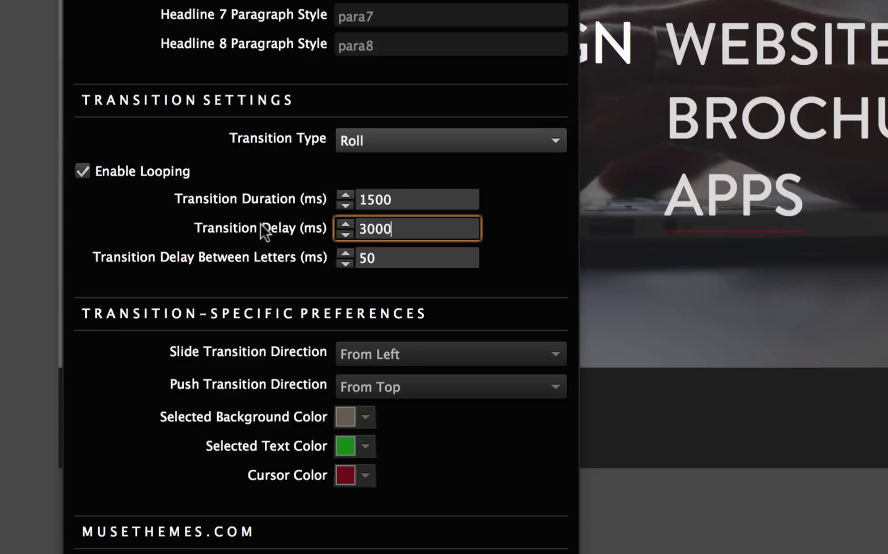
{"action": "key", "text": "Tab"}
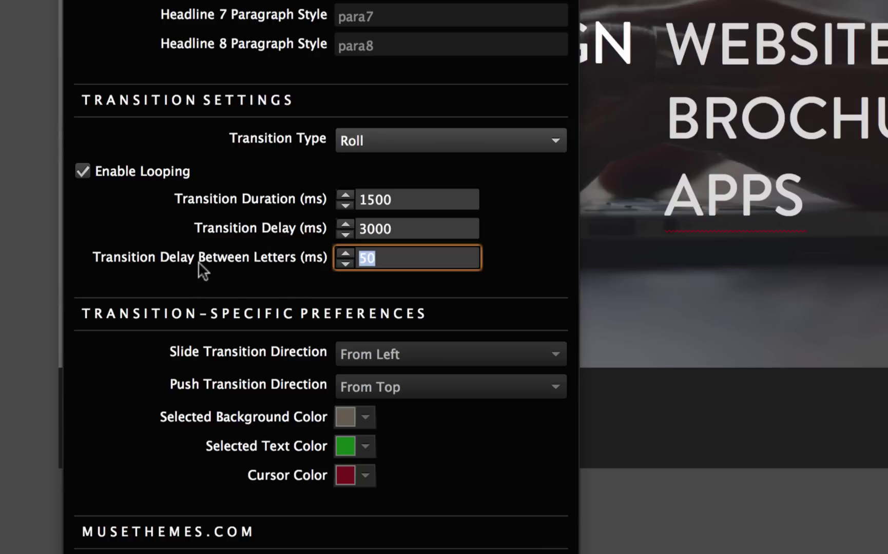
{"action": "left_click", "coordinate": [435, 258]}
{"action": "left_click", "coordinate": [391, 229]}
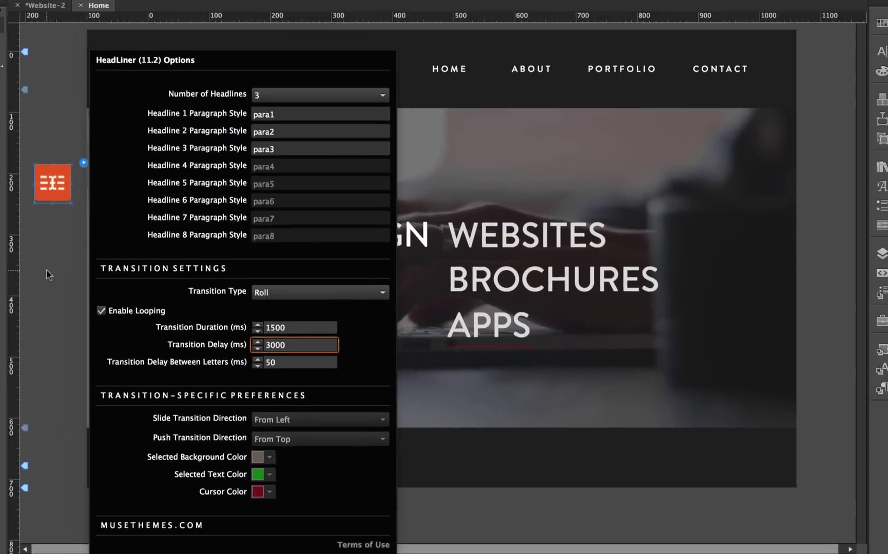
Step: Close the HeadLiner options and watch WEBSITES/BROCHURES/APPS roll in the Chrome preview
{"action": "left_click", "coordinate": [49, 273]}
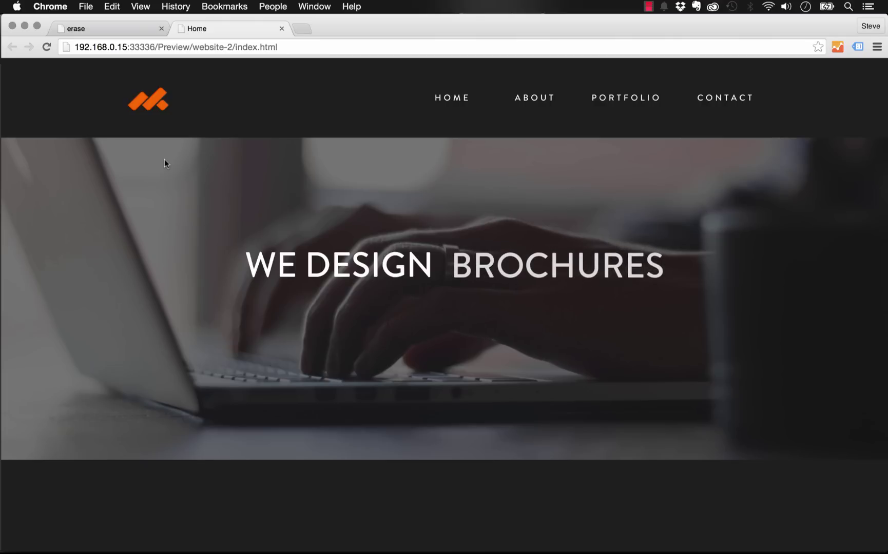
Step: Close the Chrome preview tab and return to Muse
{"action": "left_click", "coordinate": [281, 28]}
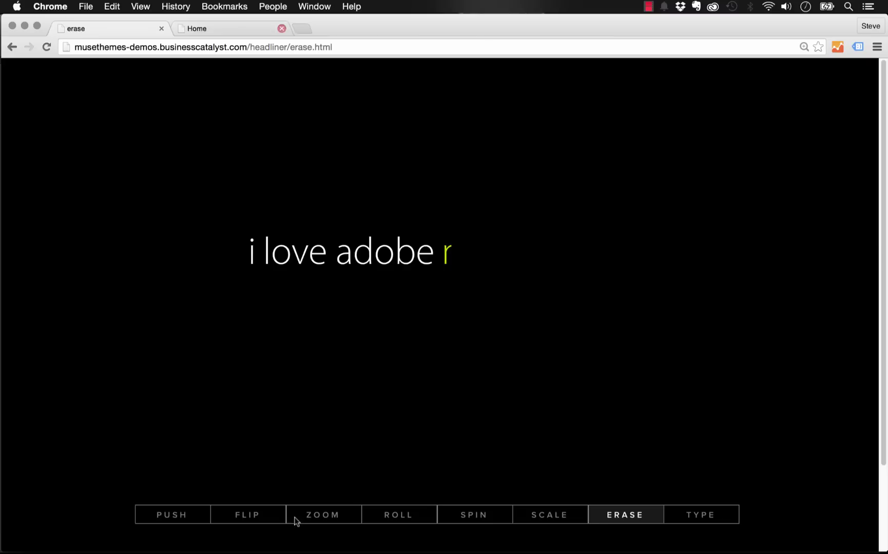
{"action": "mouse_move", "coordinate": [294, 548]}
{"action": "left_click", "coordinate": [330, 547]}
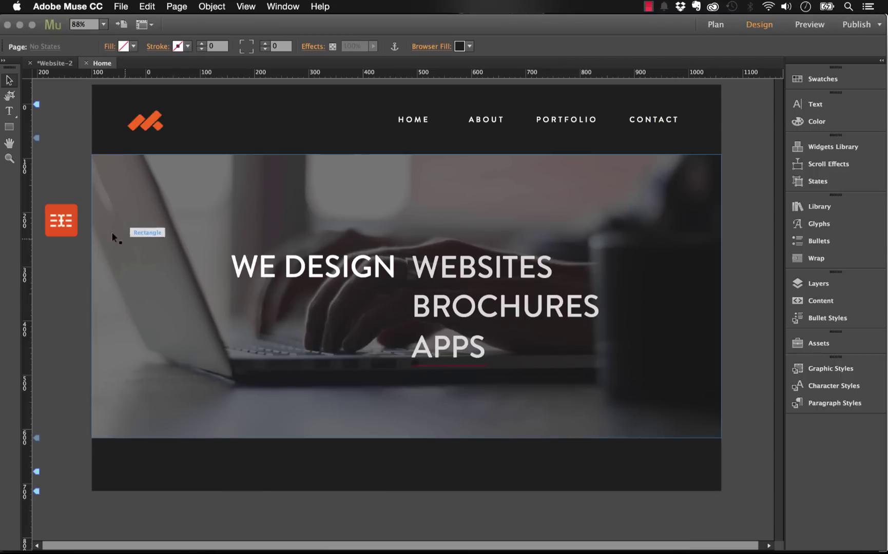
Step: Set the HeadLiner widget's transition type to Typing
{"action": "left_click", "coordinate": [64, 217]}
{"action": "left_click", "coordinate": [89, 203]}
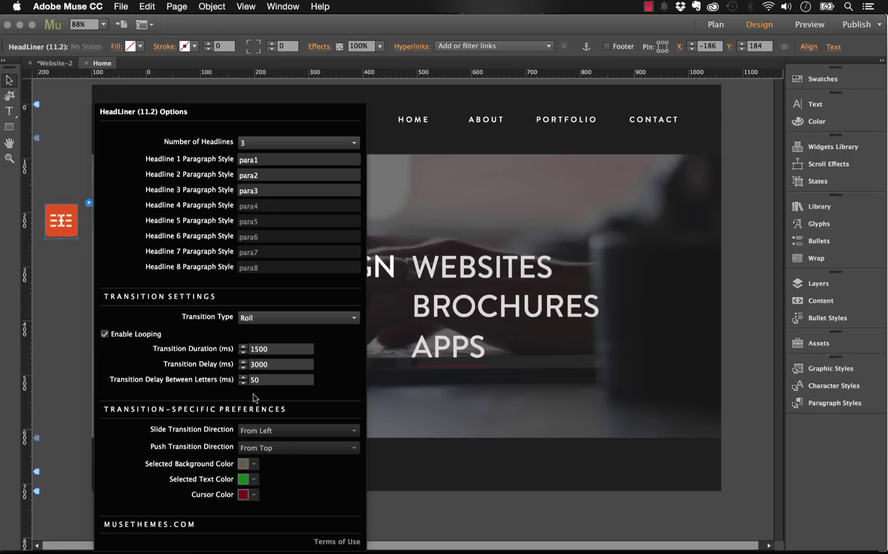
{"action": "left_click", "coordinate": [255, 321]}
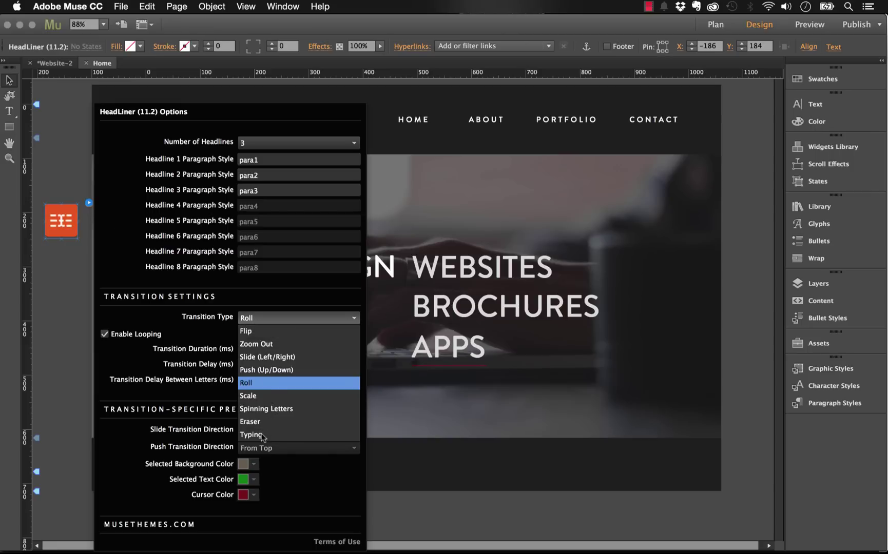
{"action": "key", "text": "Escape"}
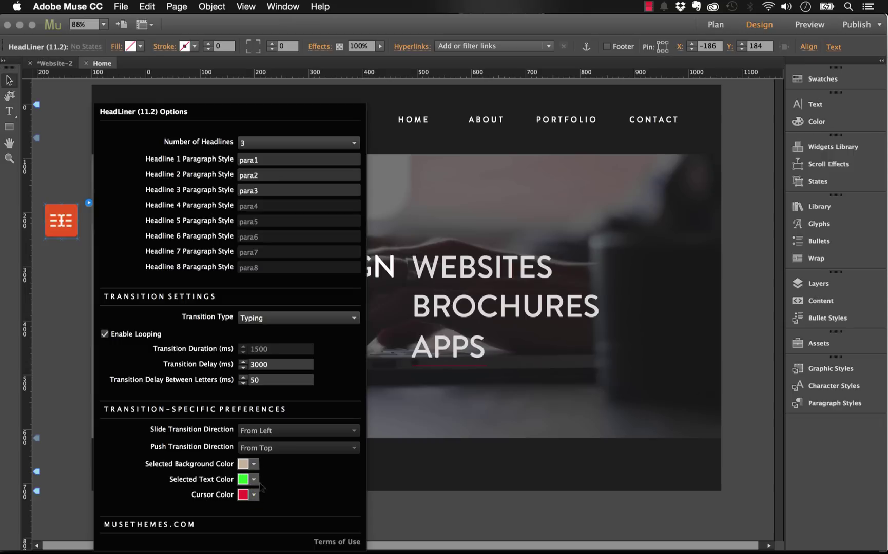
{"action": "key", "text": "Escape"}
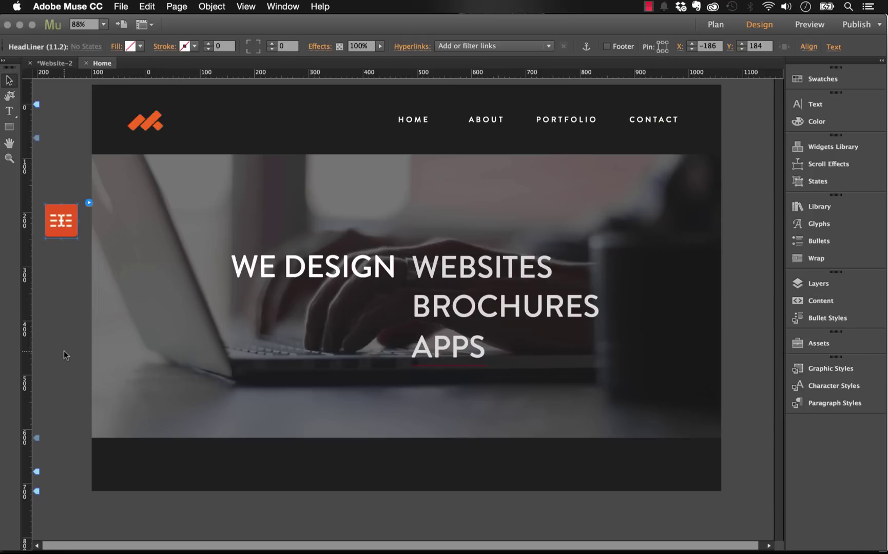
Step: Deselect the widget and preview the Home page in Chrome with Cmd+Shift+E
{"action": "left_click", "coordinate": [64, 351]}
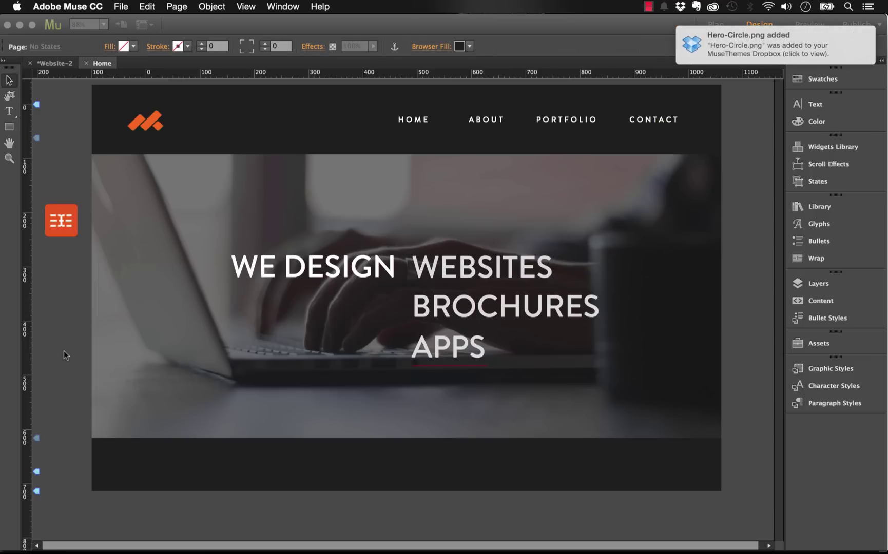
{"action": "key", "text": "super+shift+e"}
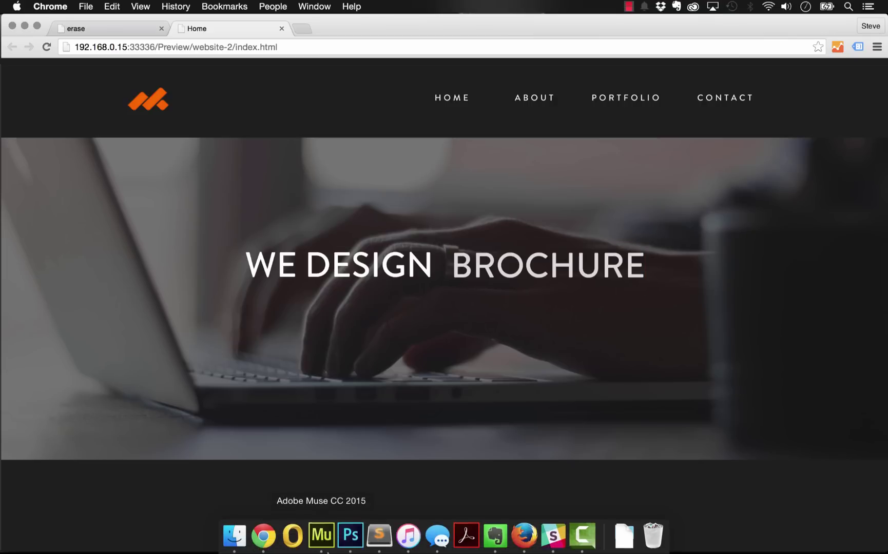
Step: Back in Muse, set the HeadLiner selected background colour to light grey
{"action": "left_click", "coordinate": [326, 550]}
{"action": "left_click", "coordinate": [84, 221]}
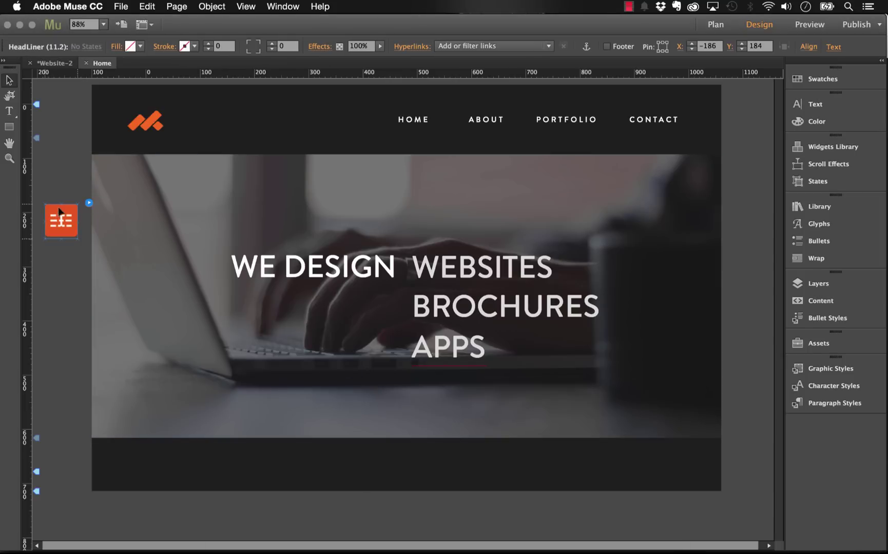
{"action": "left_click", "coordinate": [89, 203]}
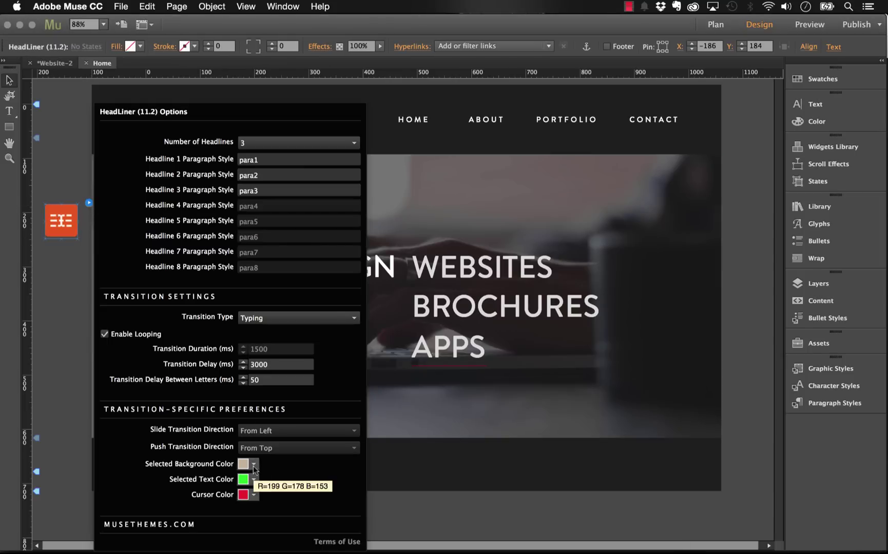
{"action": "left_click", "coordinate": [254, 465]}
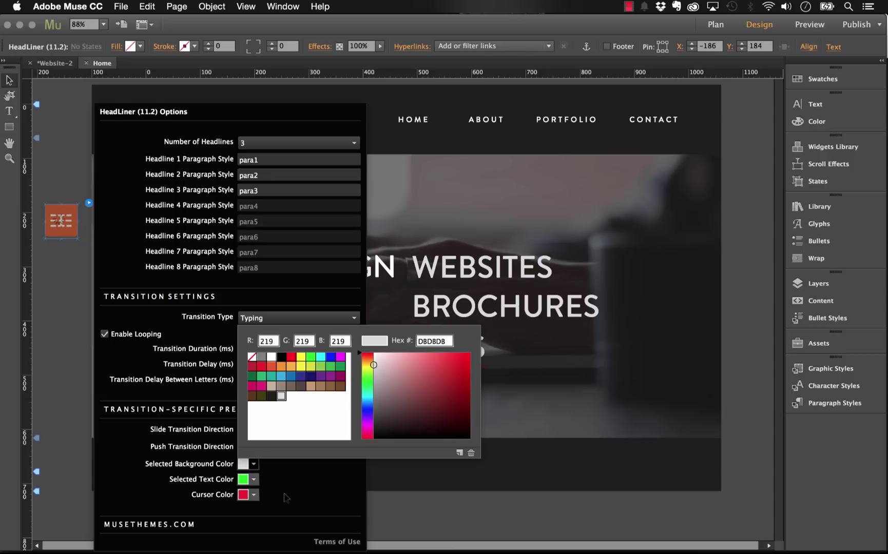
{"action": "left_click", "coordinate": [281, 396]}
Step: Make the selected text colour orange F7931E and the cursor colour orange
{"action": "left_click", "coordinate": [254, 480]}
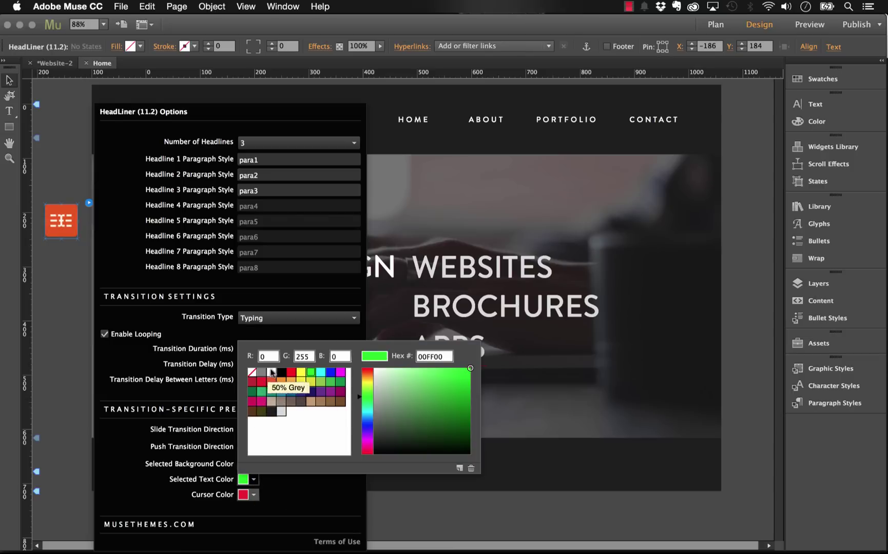
{"action": "left_click", "coordinate": [271, 375]}
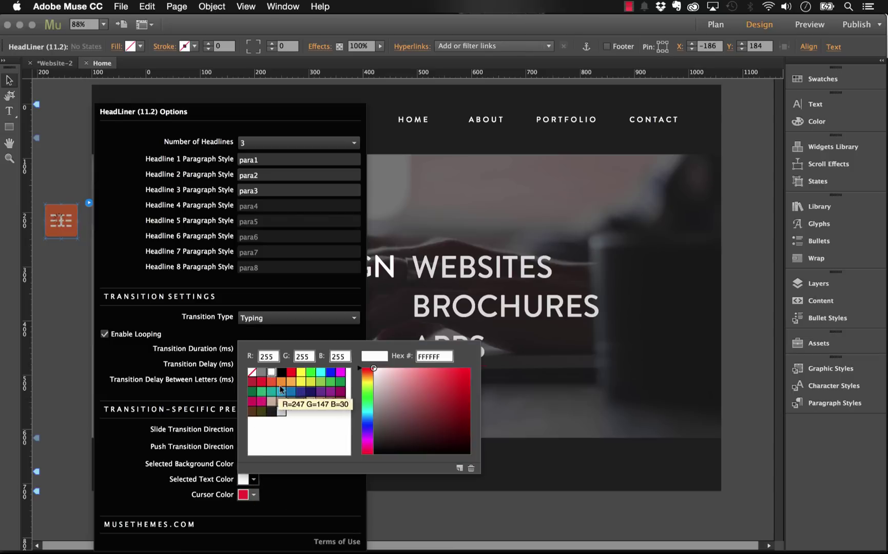
{"action": "left_click", "coordinate": [281, 389]}
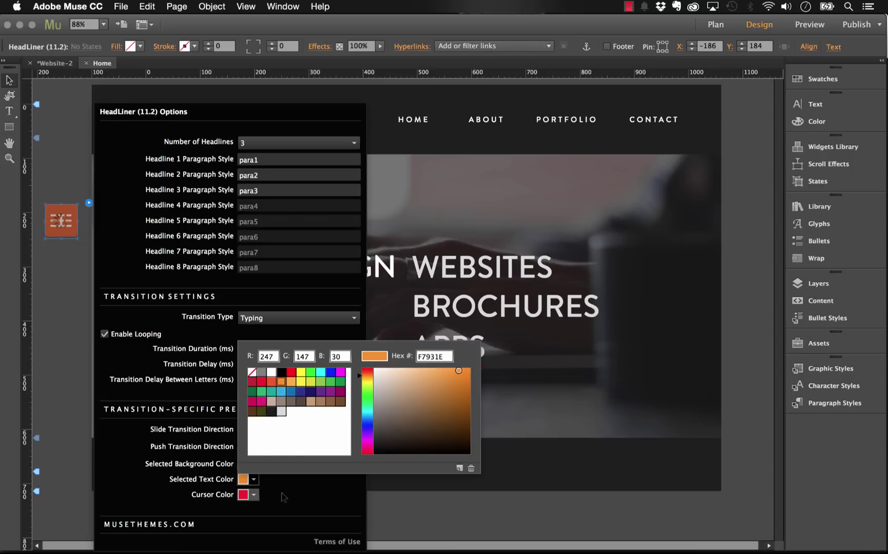
{"action": "left_click", "coordinate": [254, 496]}
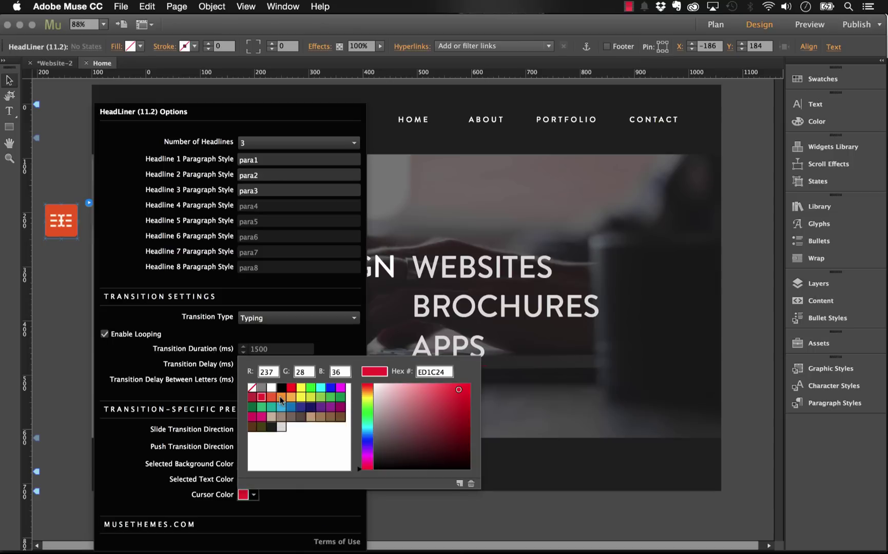
{"action": "left_click", "coordinate": [282, 398]}
{"action": "left_click", "coordinate": [57, 282]}
{"action": "left_click", "coordinate": [58, 282]}
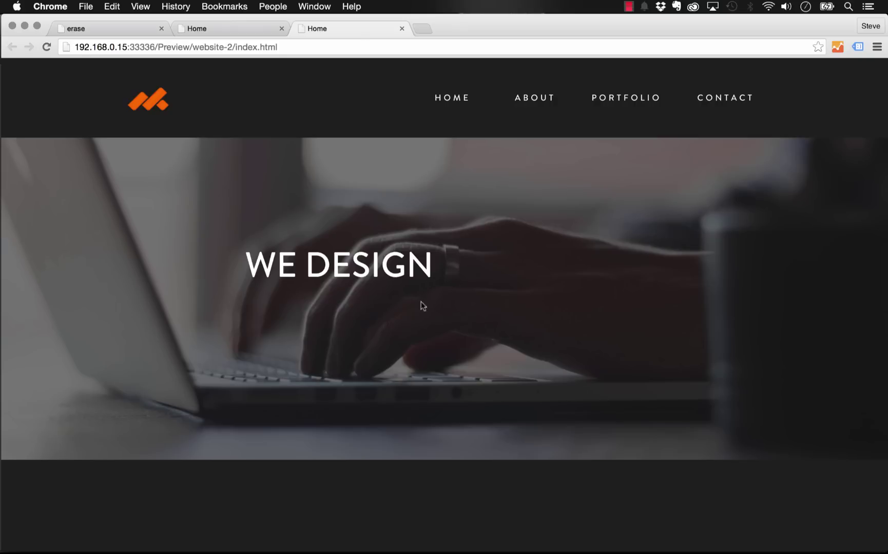
Step: Set the HeadLiner transition to Push (Up/Down) with Push Transition Direction From Bottom
{"action": "left_click", "coordinate": [321, 542]}
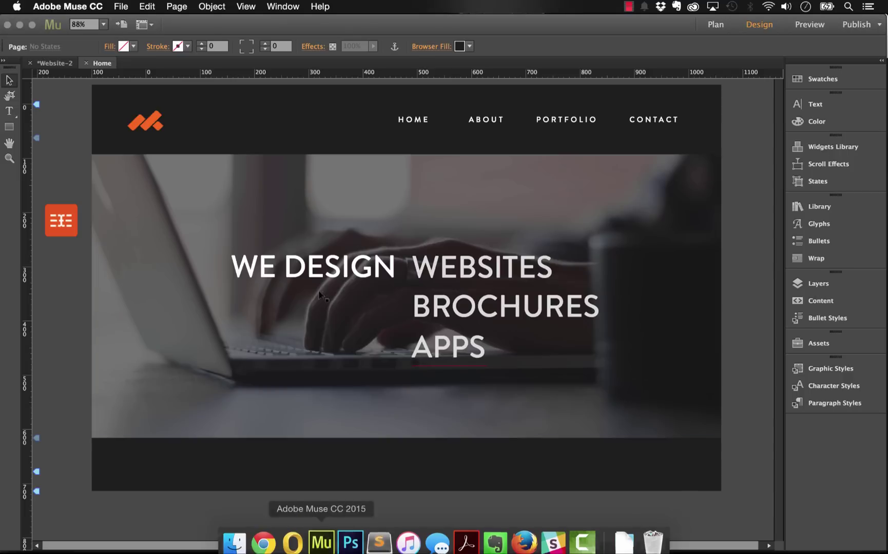
{"action": "left_click", "coordinate": [67, 208]}
{"action": "left_click", "coordinate": [89, 202]}
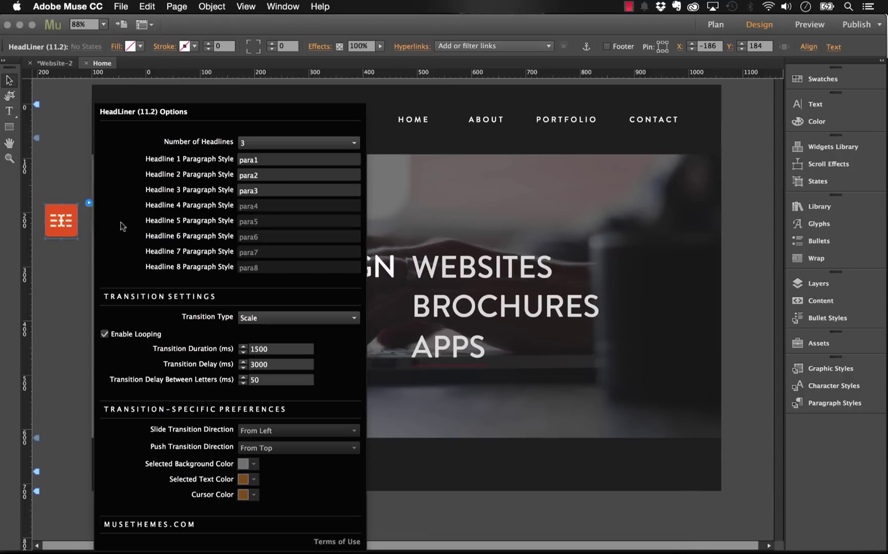
{"action": "left_click", "coordinate": [262, 320]}
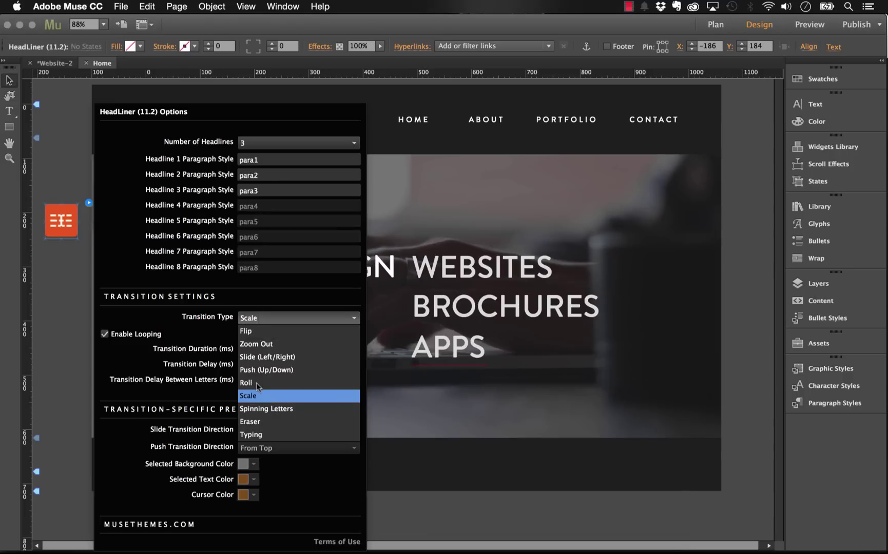
{"action": "left_click", "coordinate": [257, 384]}
{"action": "left_click", "coordinate": [263, 316]}
{"action": "left_click", "coordinate": [263, 371]}
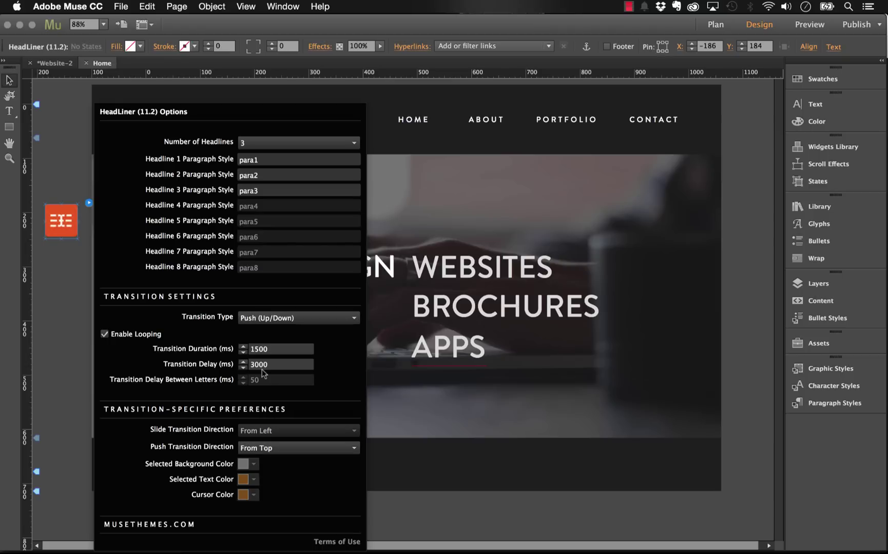
{"action": "left_click", "coordinate": [260, 453]}
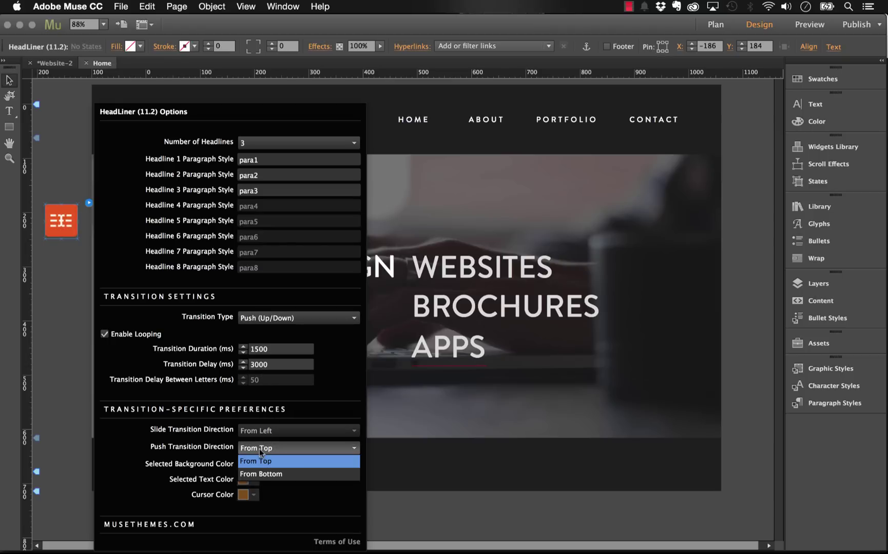
{"action": "left_click", "coordinate": [260, 474]}
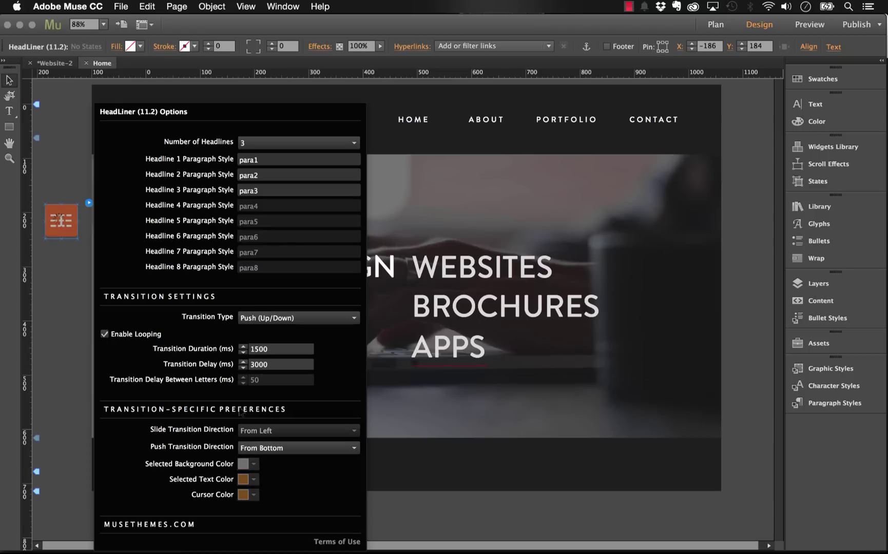
{"action": "left_click", "coordinate": [54, 293]}
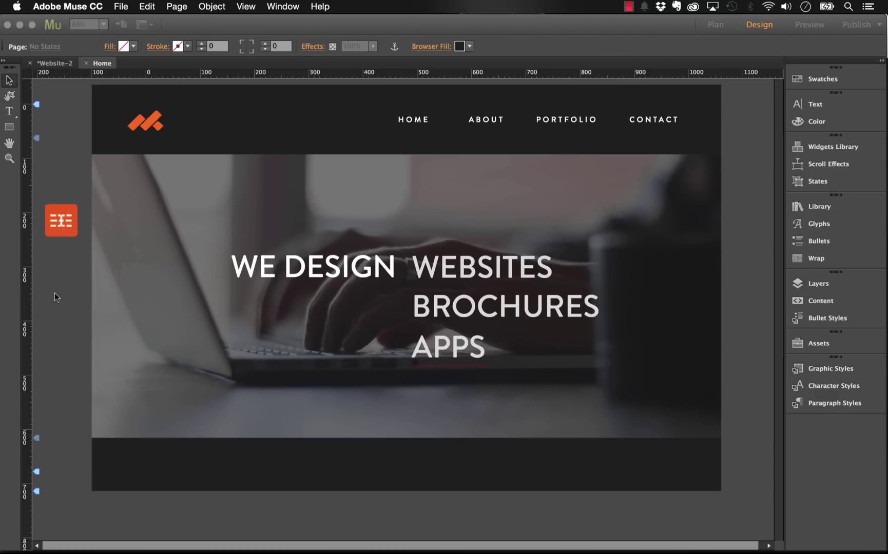